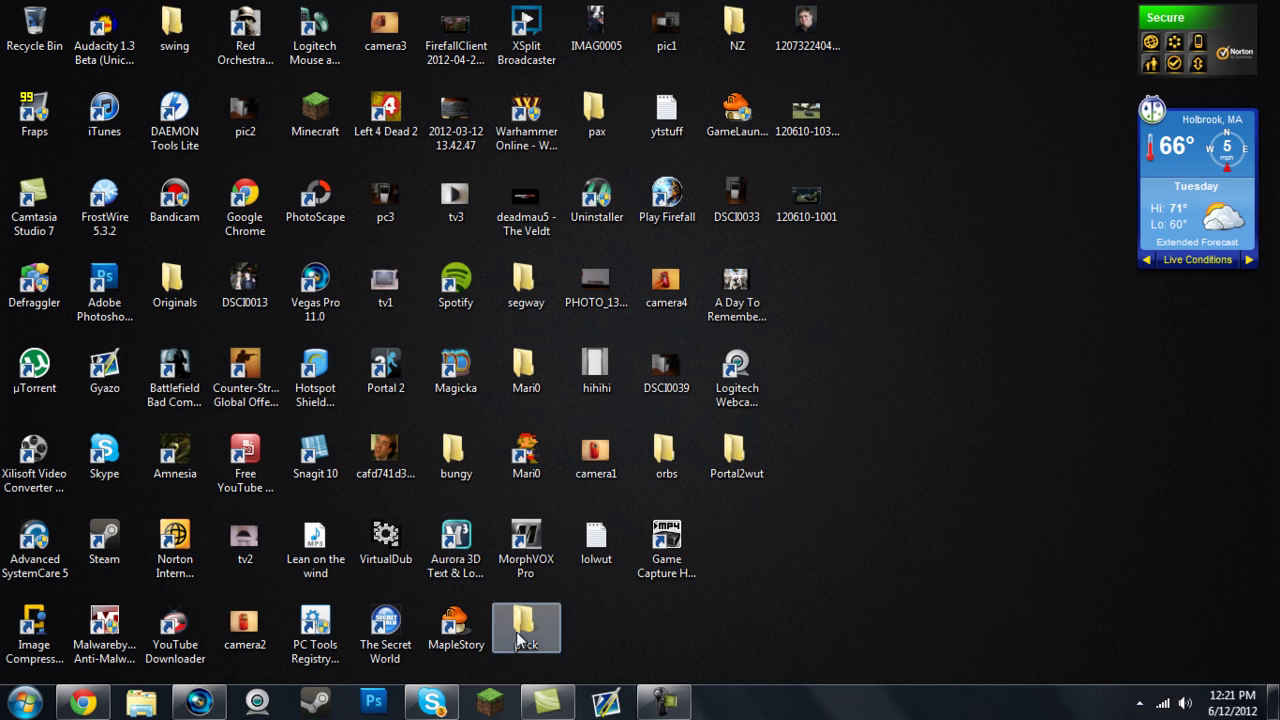
click(205, 706)
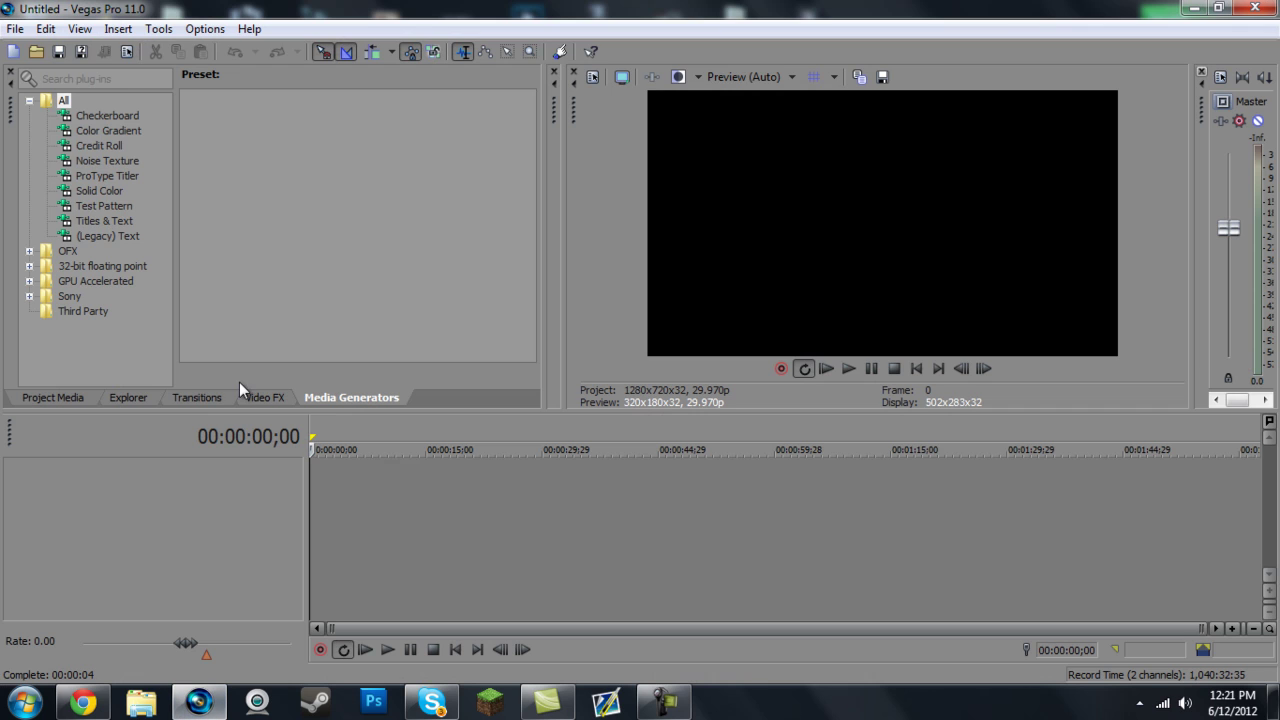
click(38, 52)
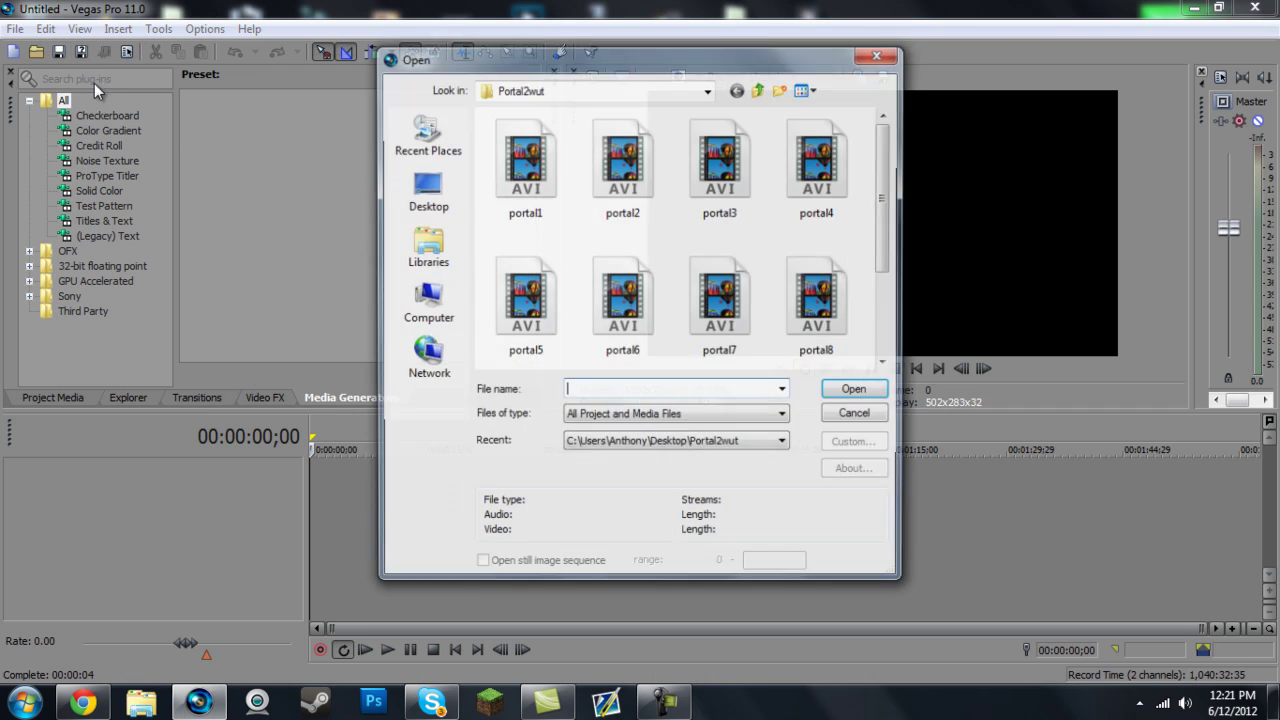
click(425, 195)
scroll(823, 250, down, 5)
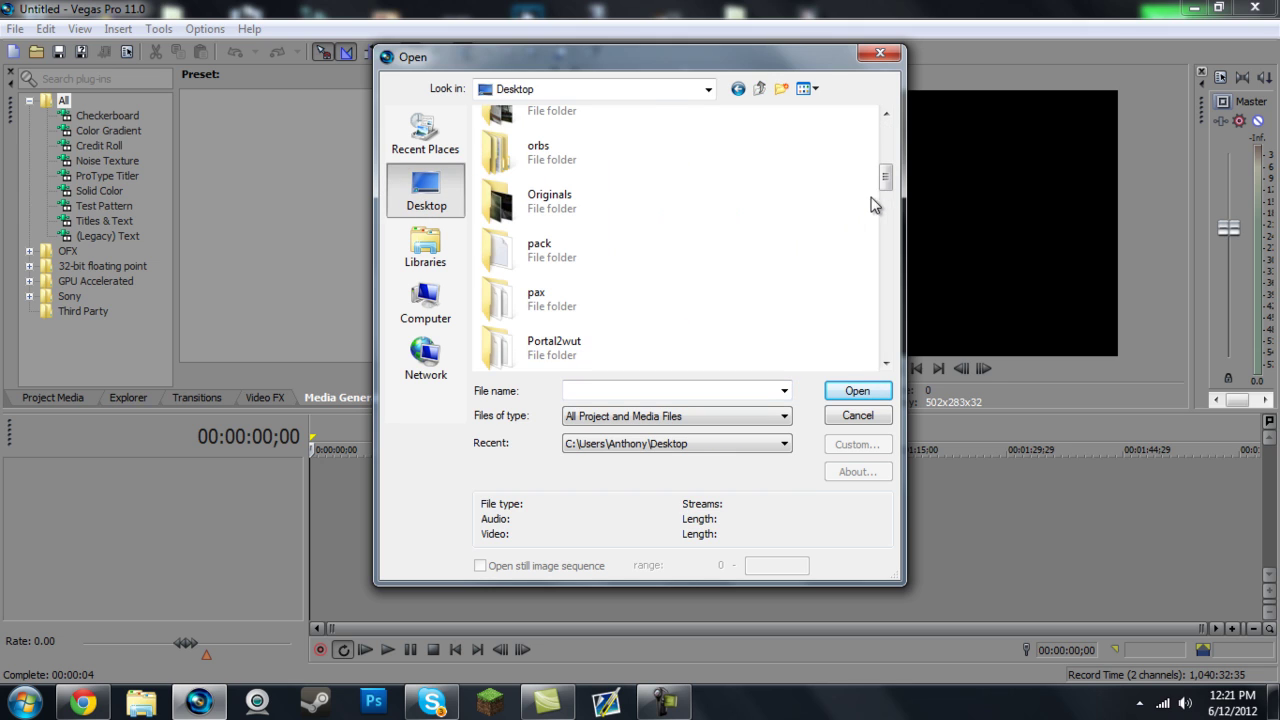
drag(885, 177, 892, 219)
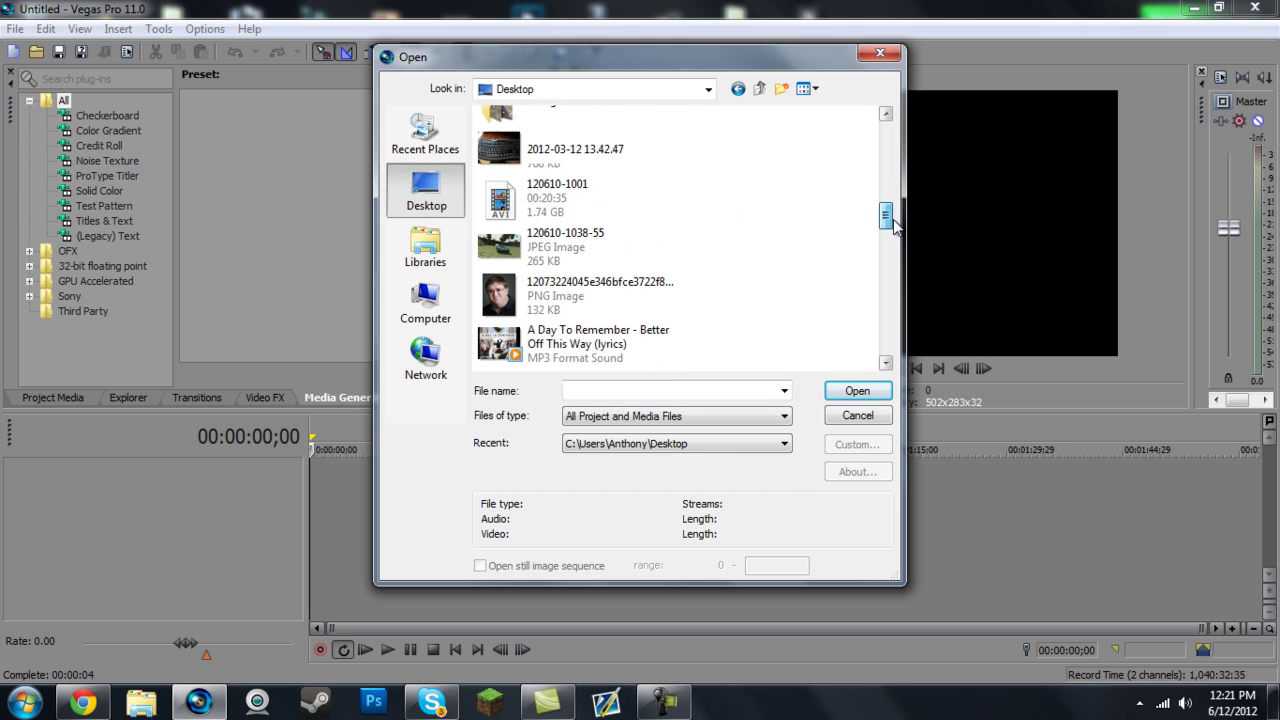
double_click(562, 215)
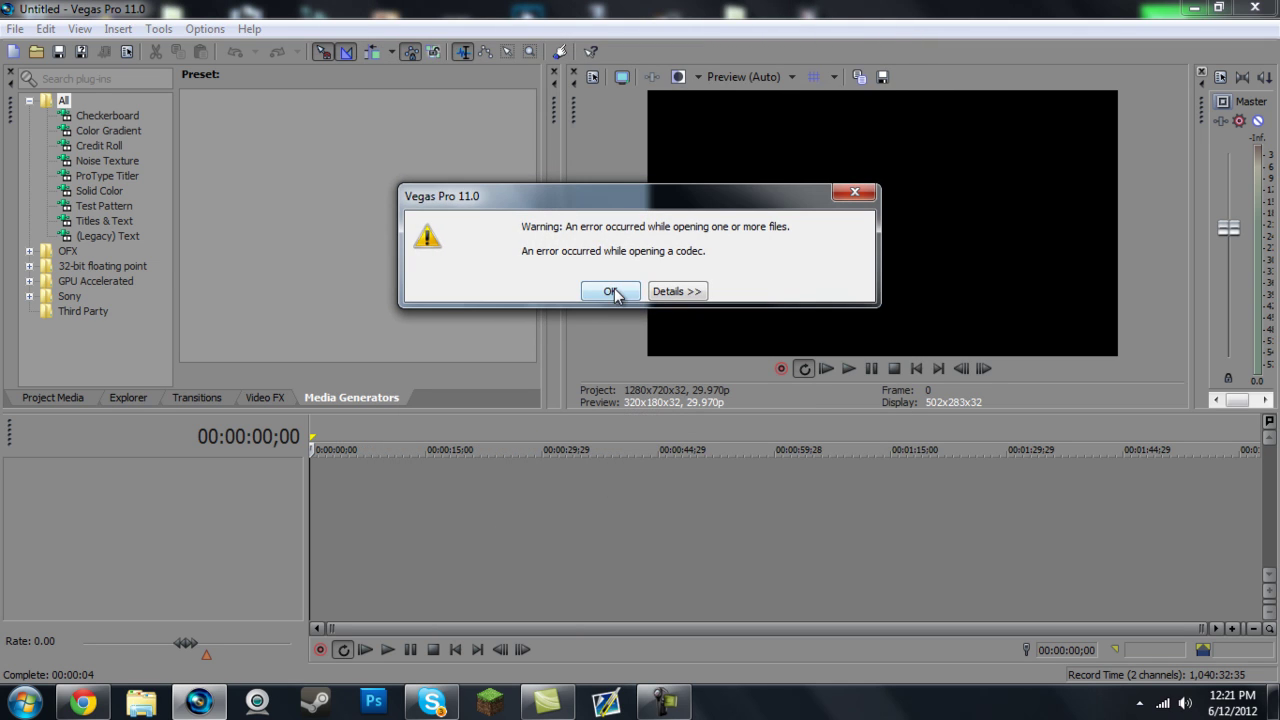
click(612, 293)
click(321, 495)
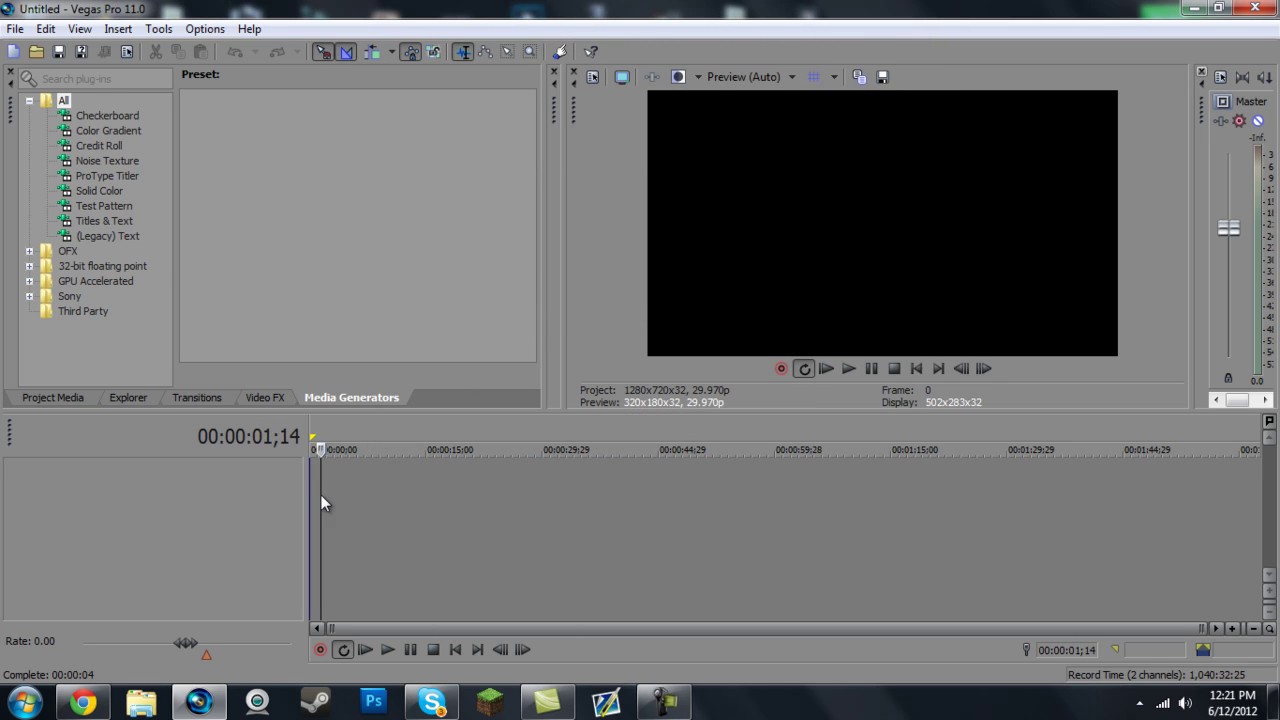
key(Return)
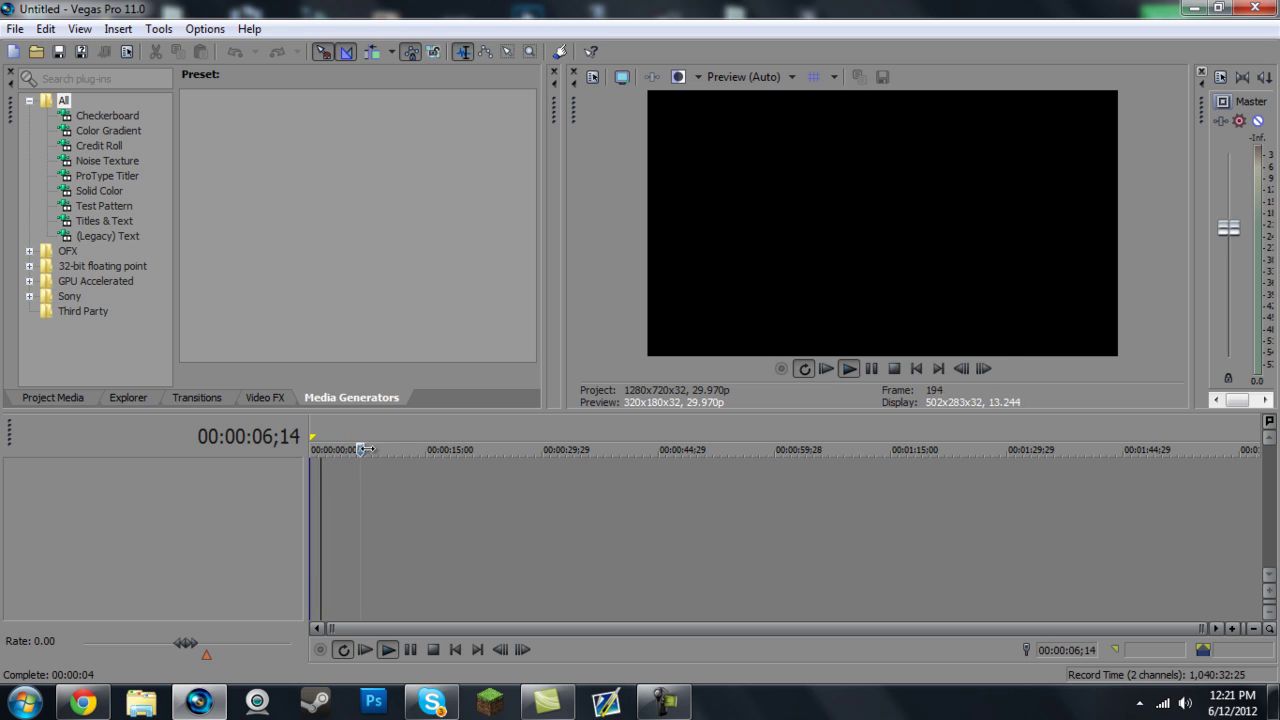
key(Return)
click(36, 51)
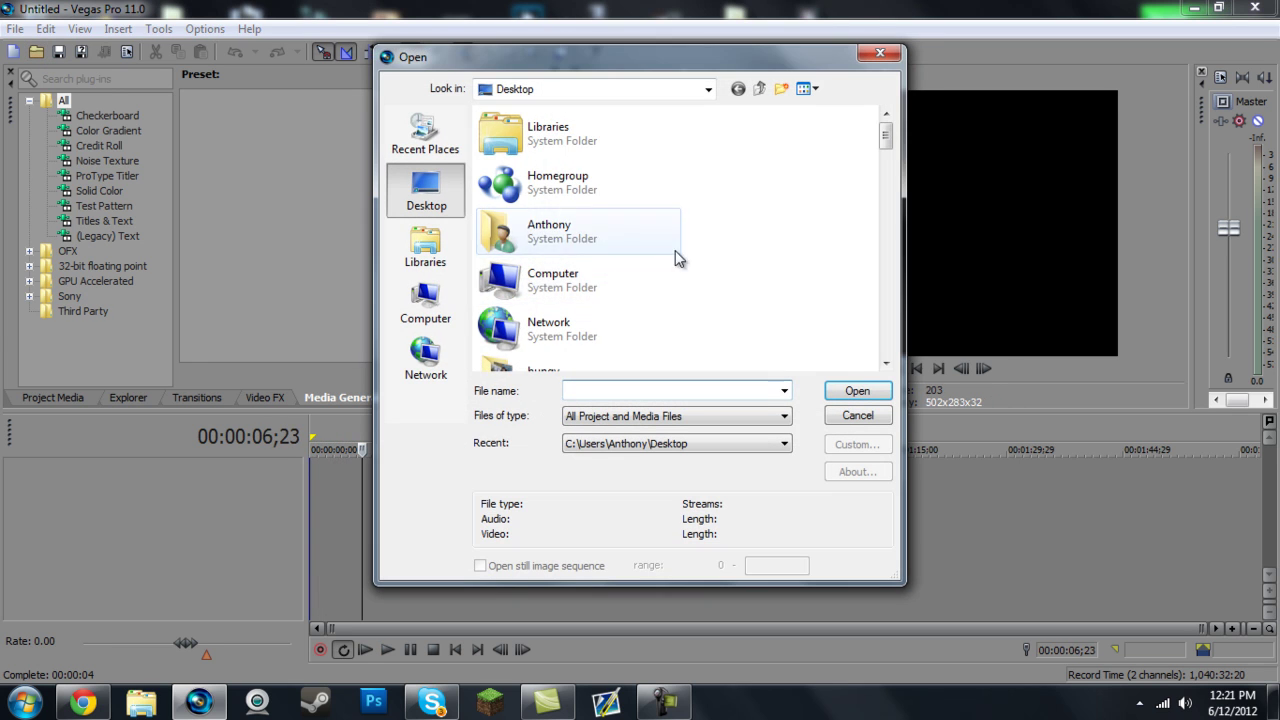
scroll(749, 240, down, 3)
scroll(755, 242, down, 3)
double_click(581, 238)
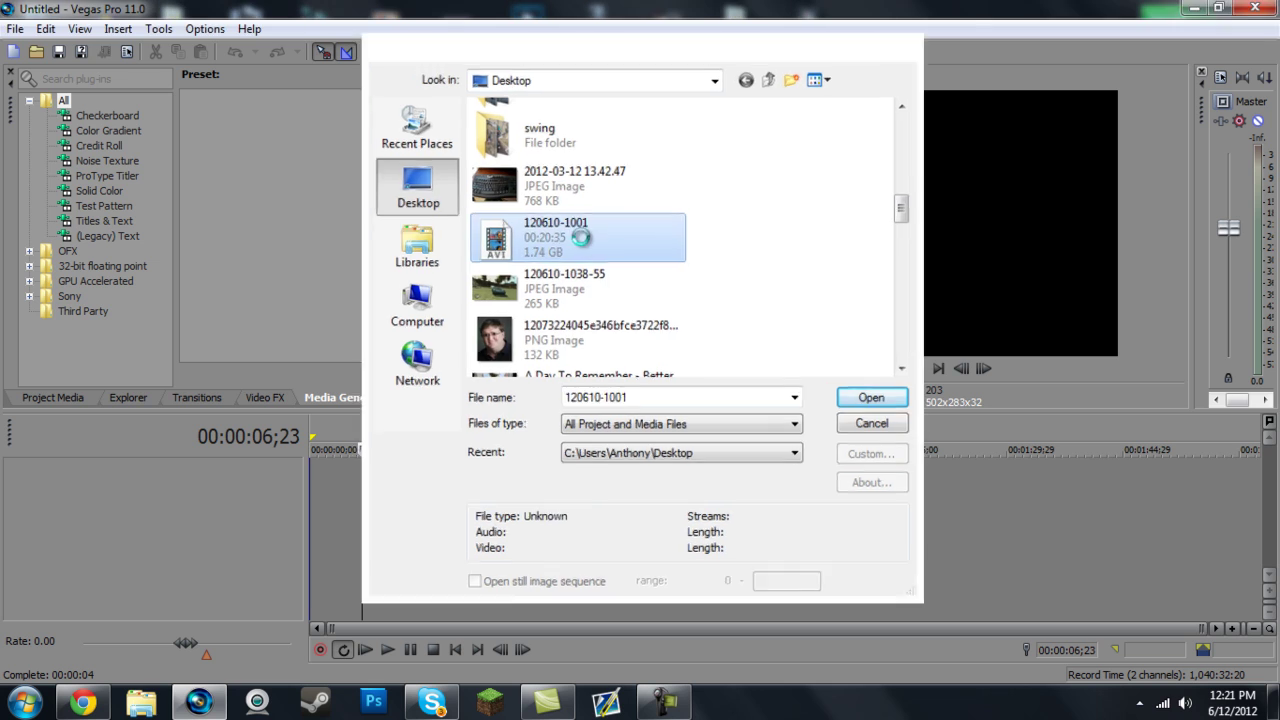
click(674, 292)
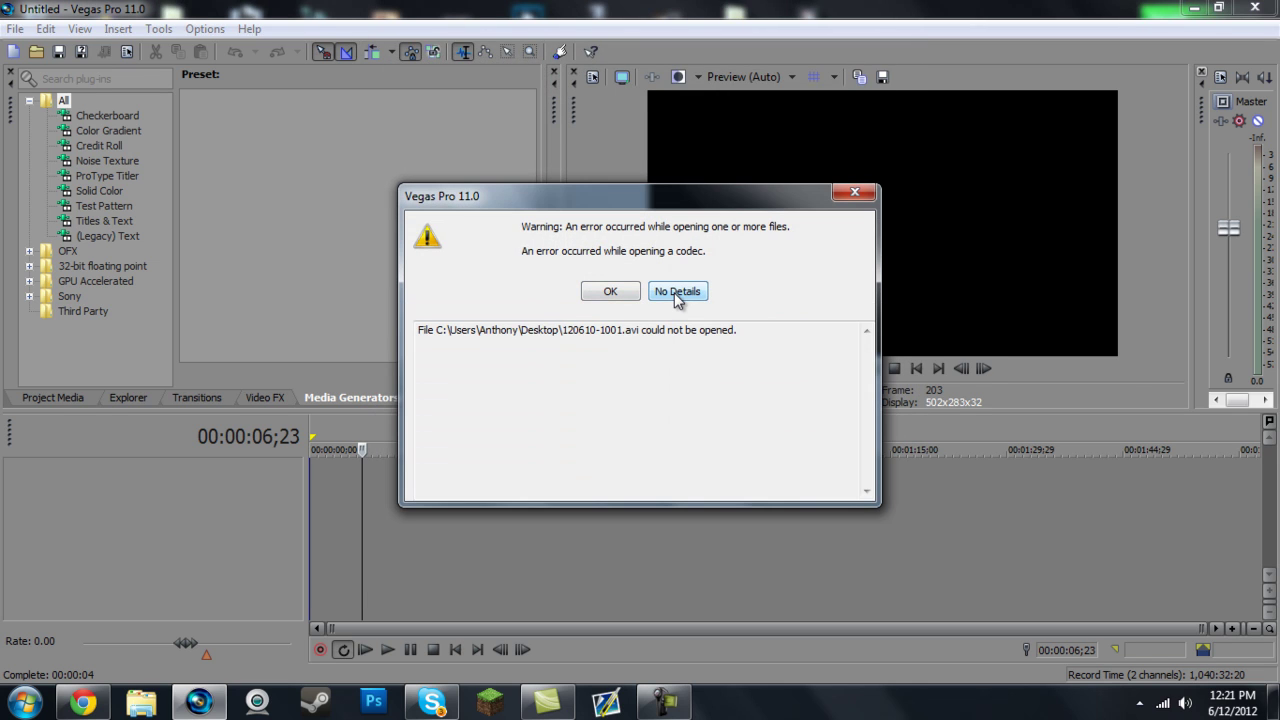
click(855, 192)
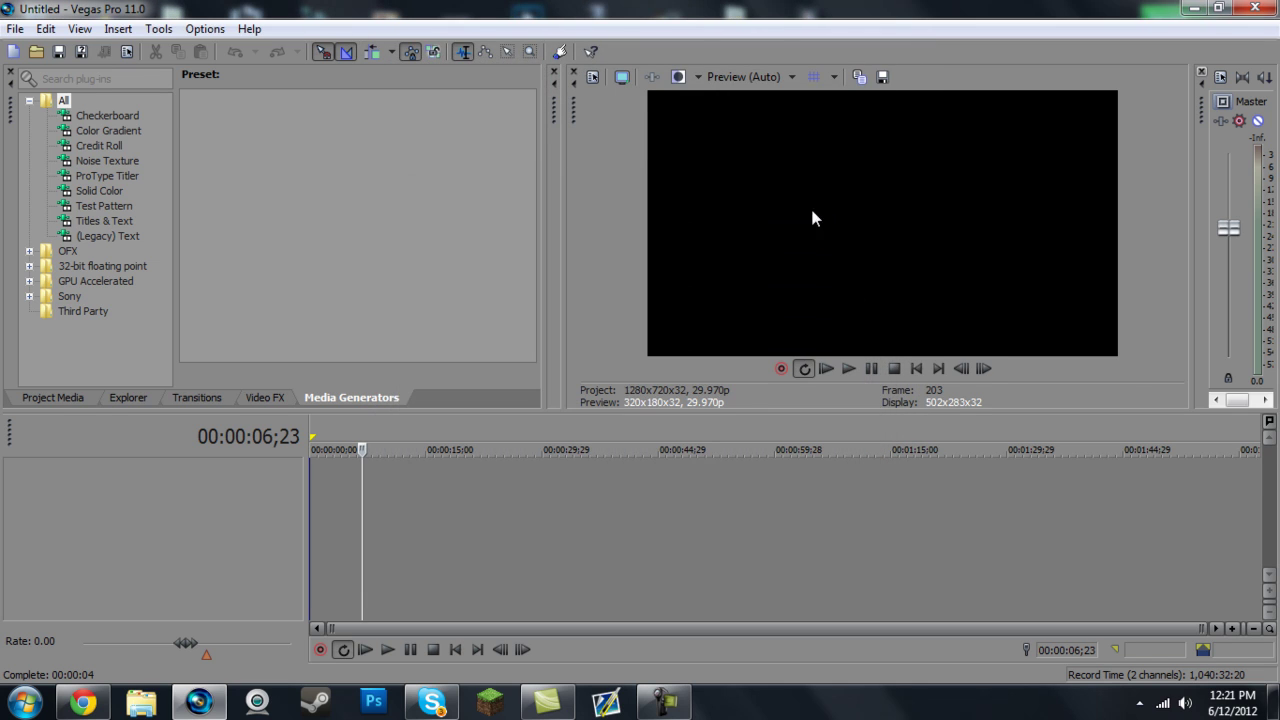
key(ctrl+o)
scroll(702, 206, down, 6)
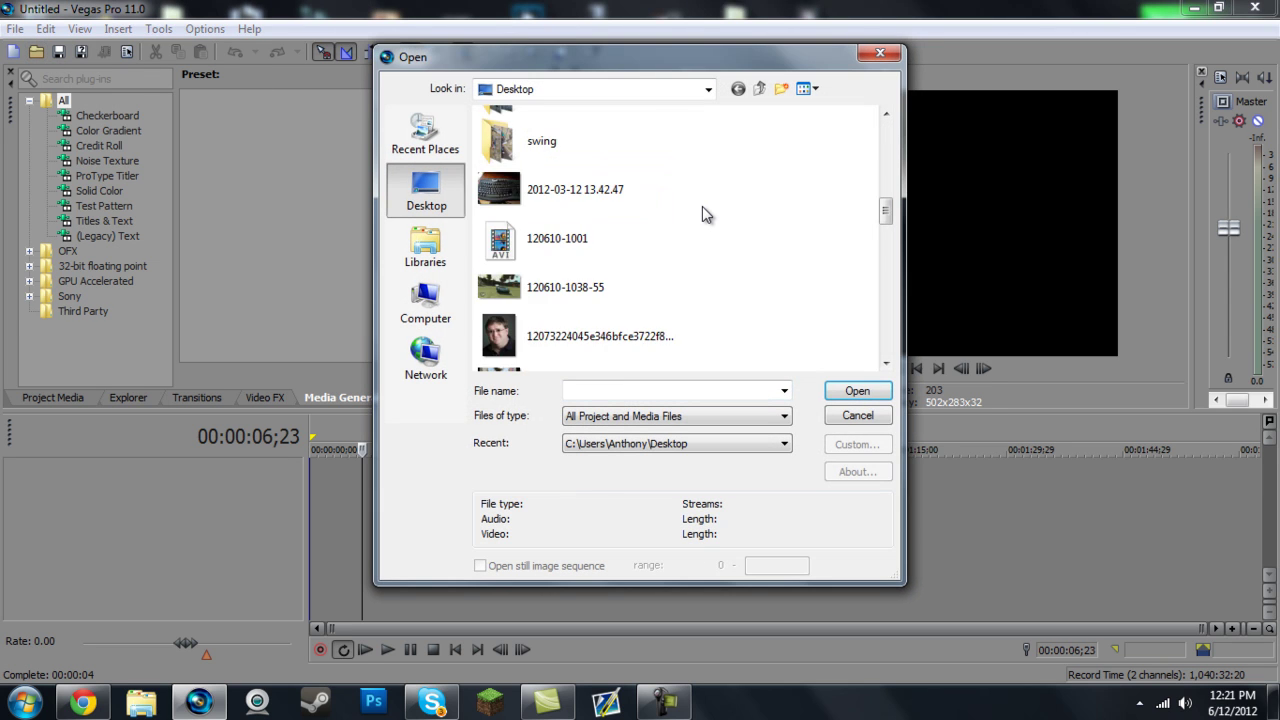
scroll(703, 215, up, 5)
double_click(660, 222)
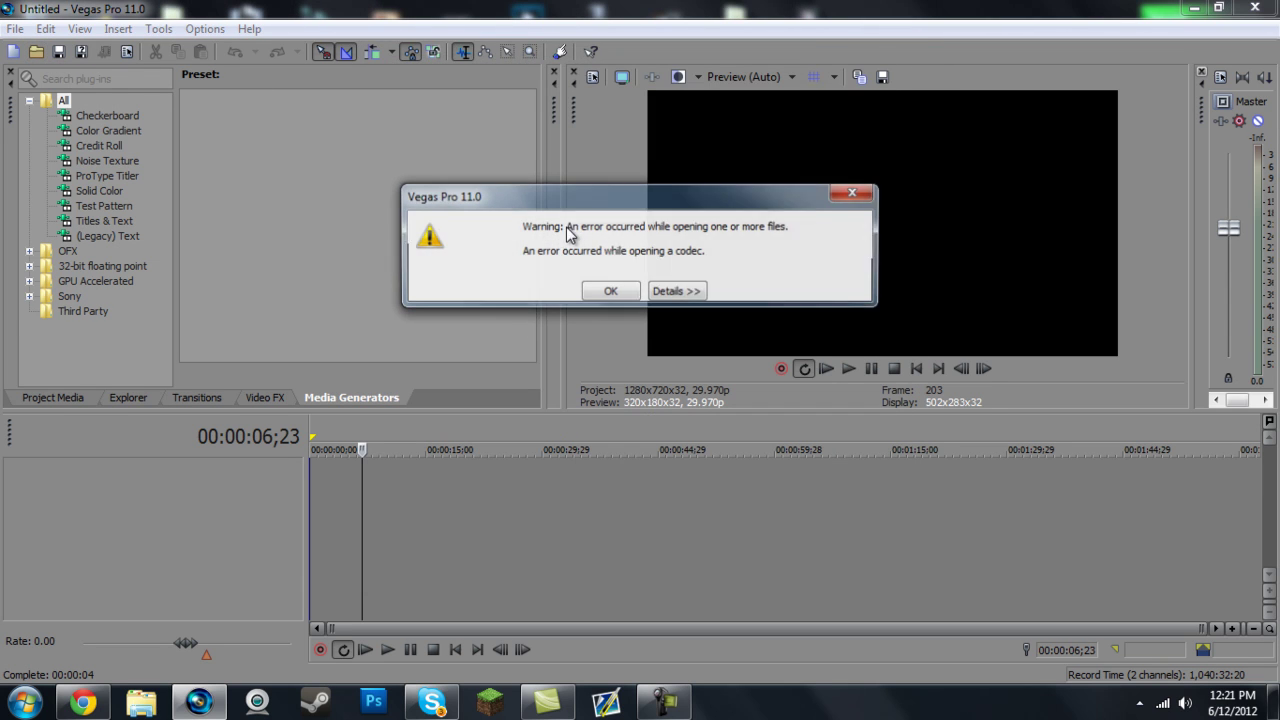
click(605, 291)
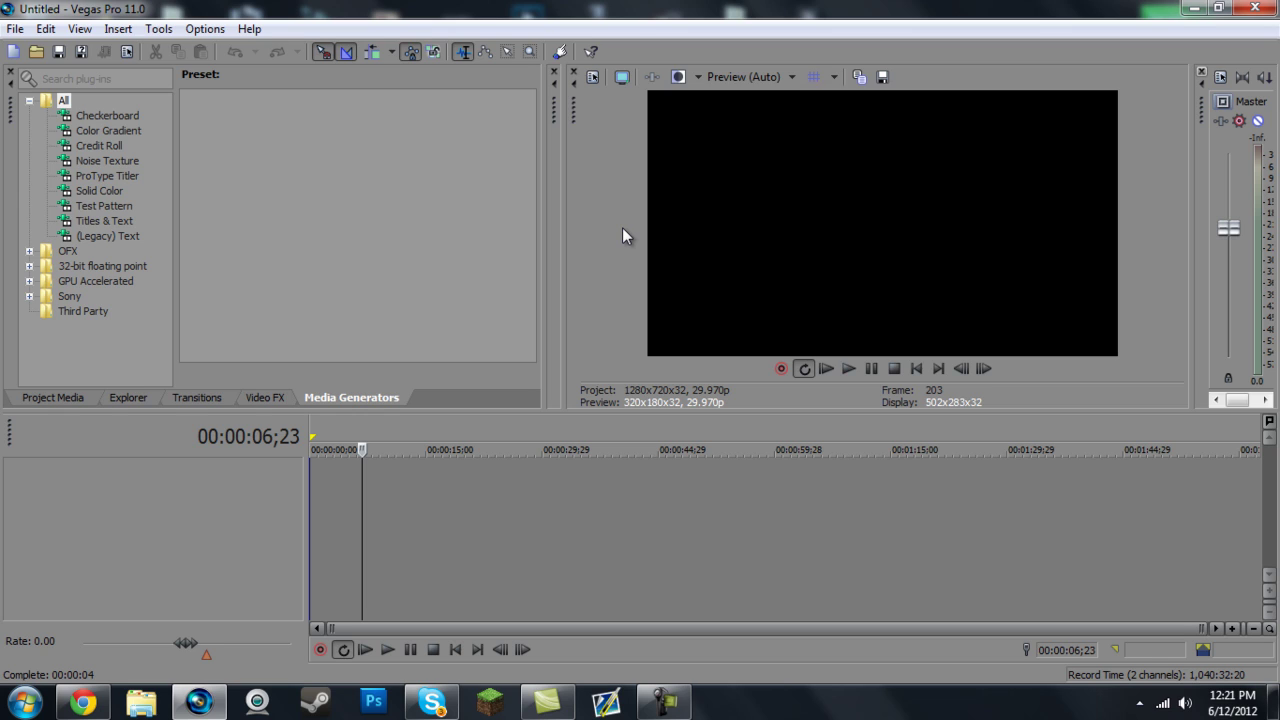
Open the AVerMedia Game Capture HD product page and its AP & Driver section
click(1193, 8)
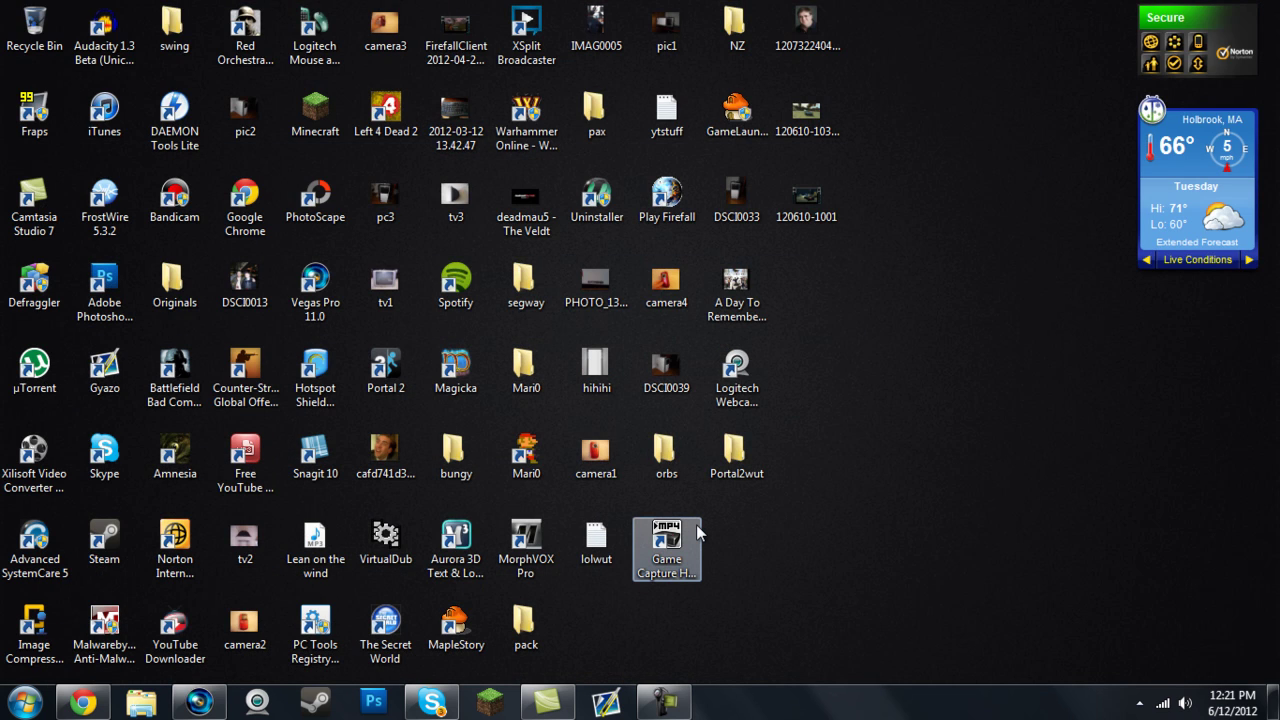
double_click(696, 524)
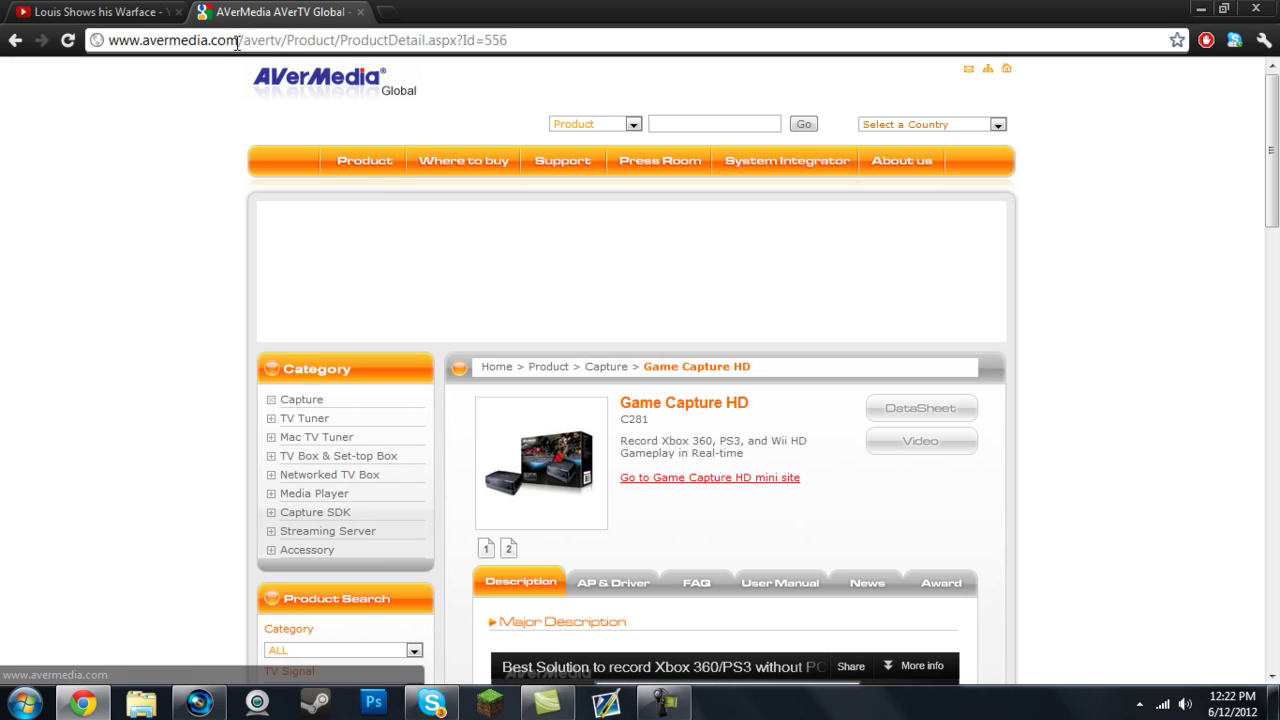
scroll(1150, 355, down, 1)
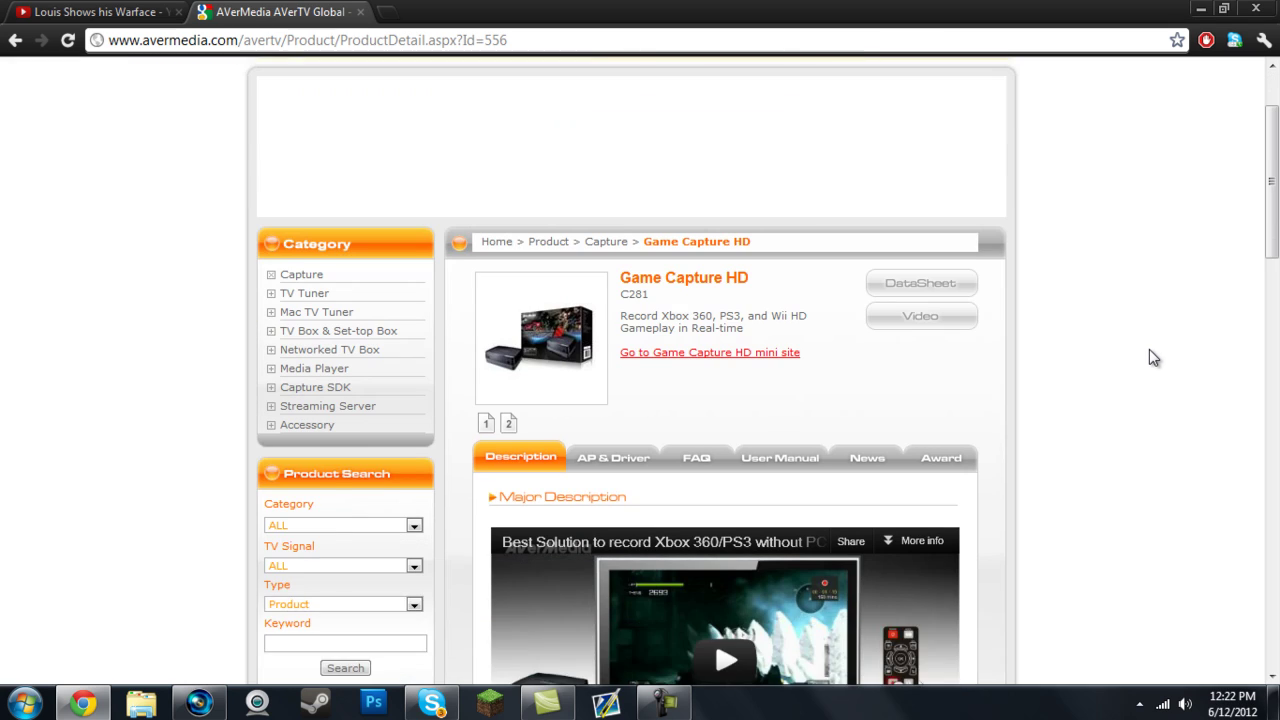
scroll(1152, 357, up, 1)
scroll(1153, 357, down, 1)
scroll(1157, 358, down, 1)
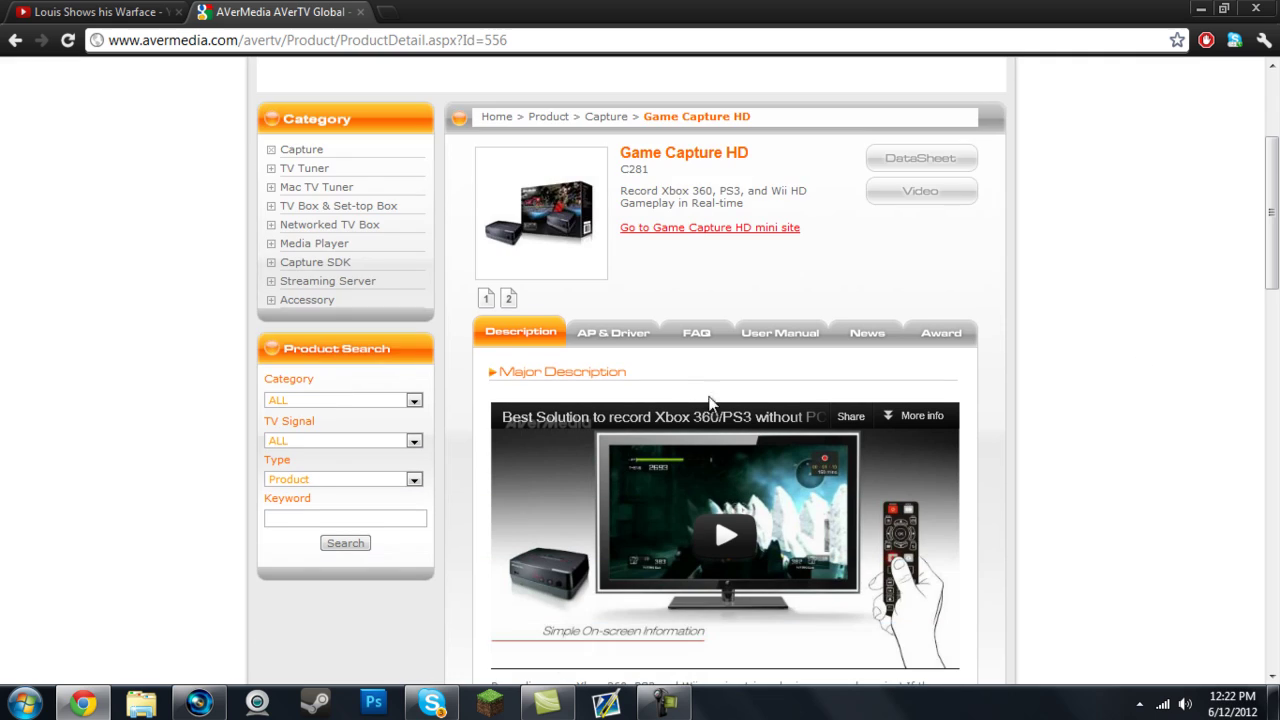
click(623, 338)
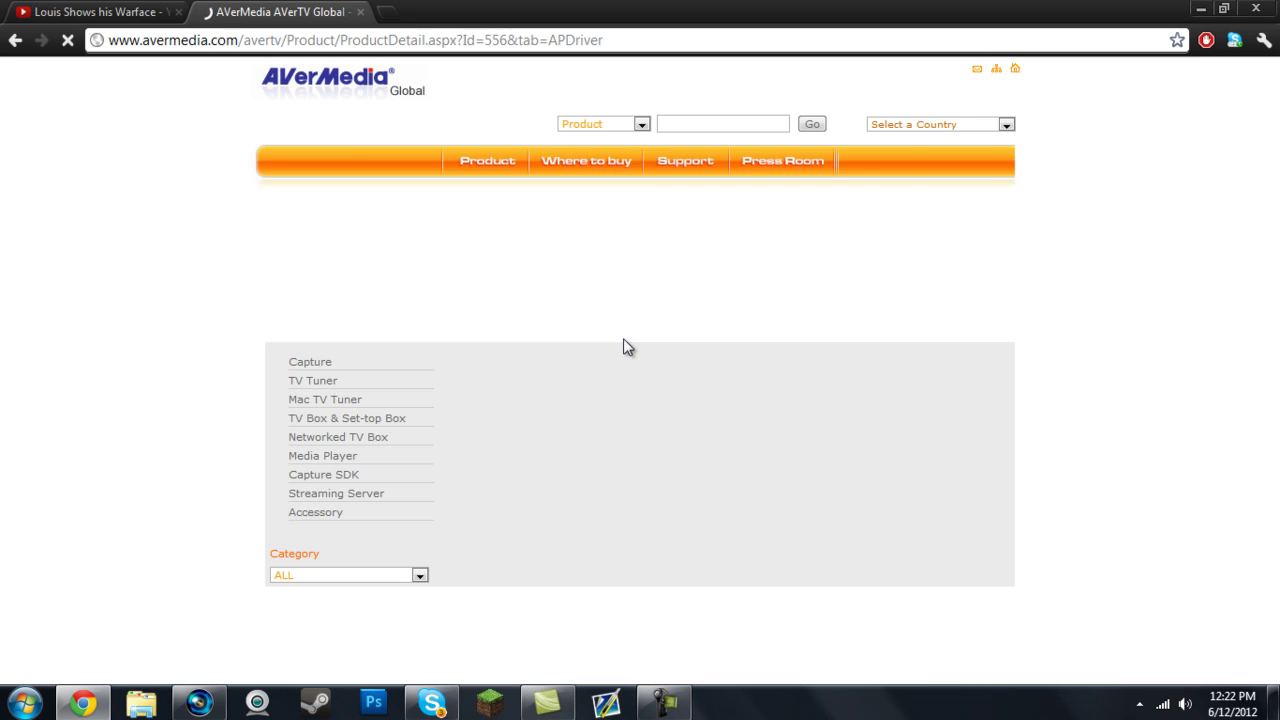
Start the MP4 Converter download, cancel it, and minimize Chrome to the desktop
scroll(950, 405, down, 2)
scroll(1032, 418, down, 4)
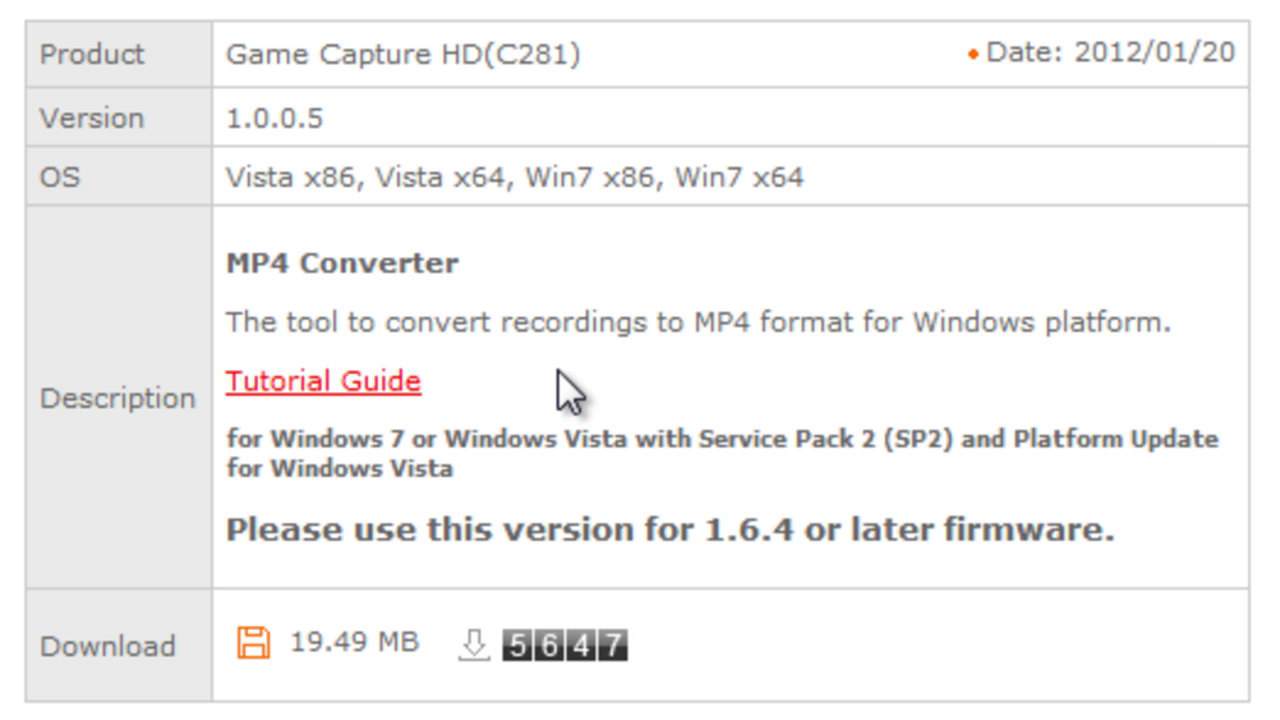
scroll(640, 368, down, 2)
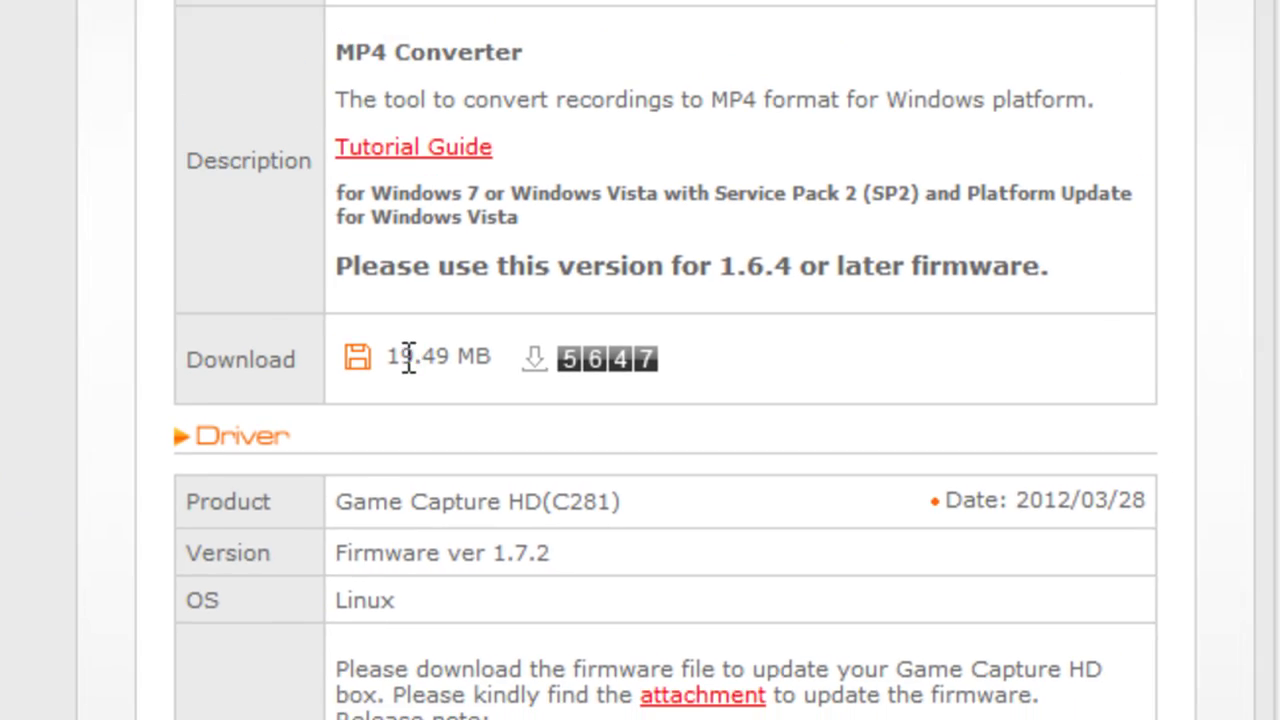
click(355, 358)
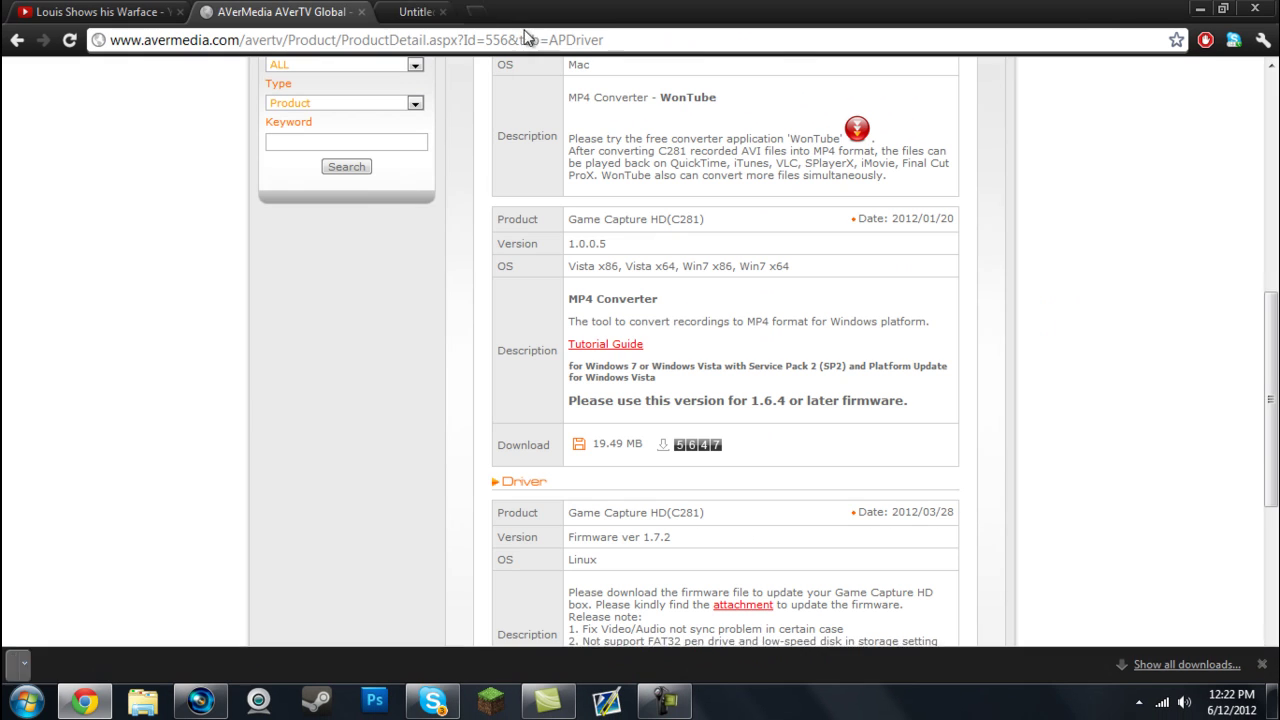
click(190, 660)
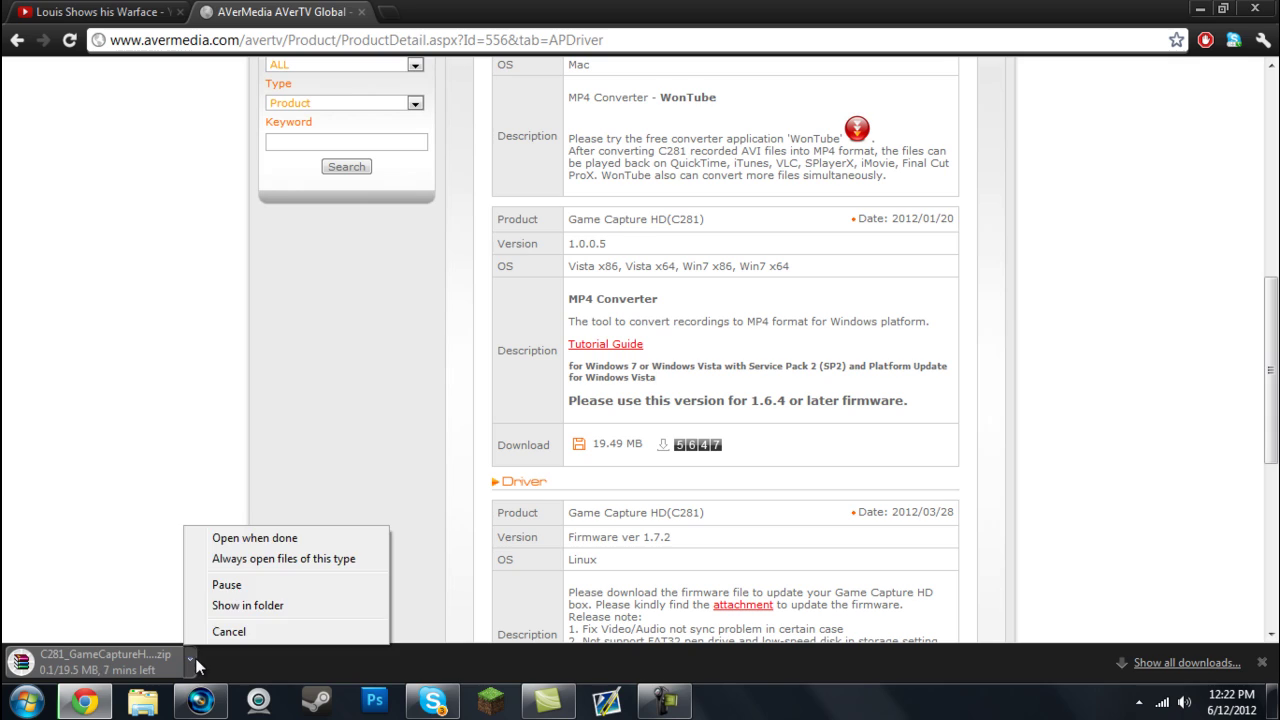
click(218, 632)
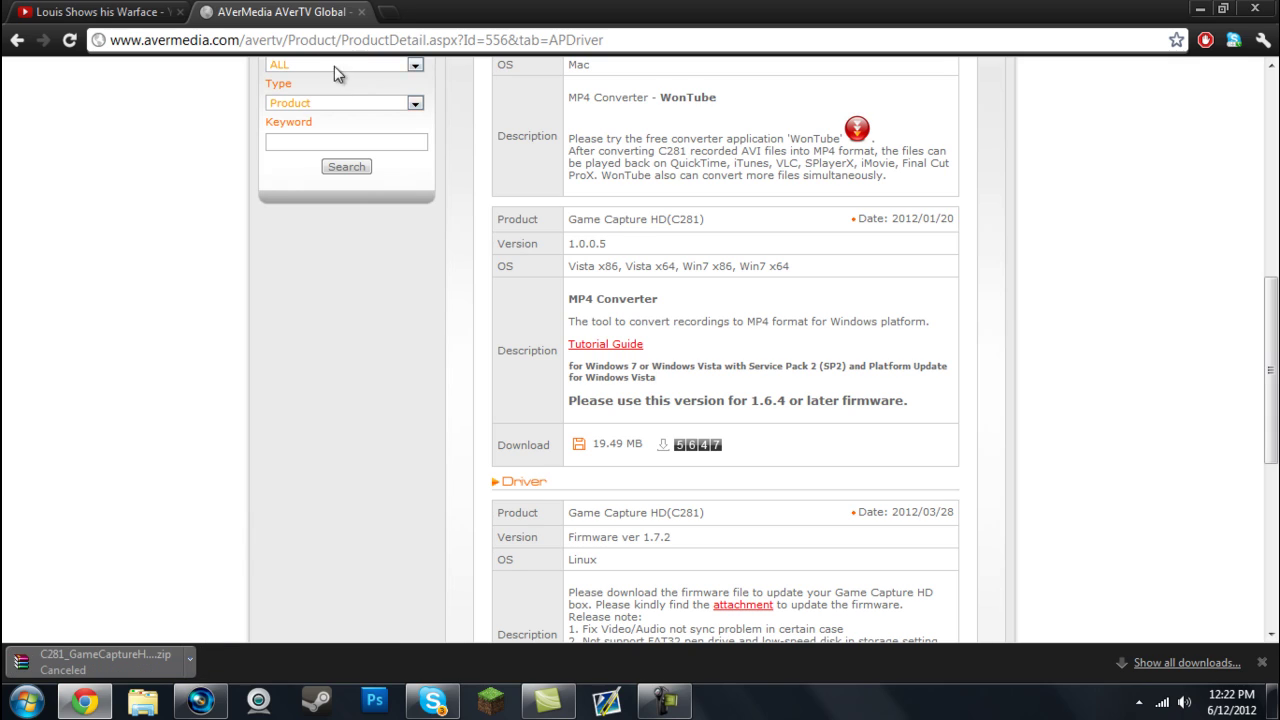
click(1198, 8)
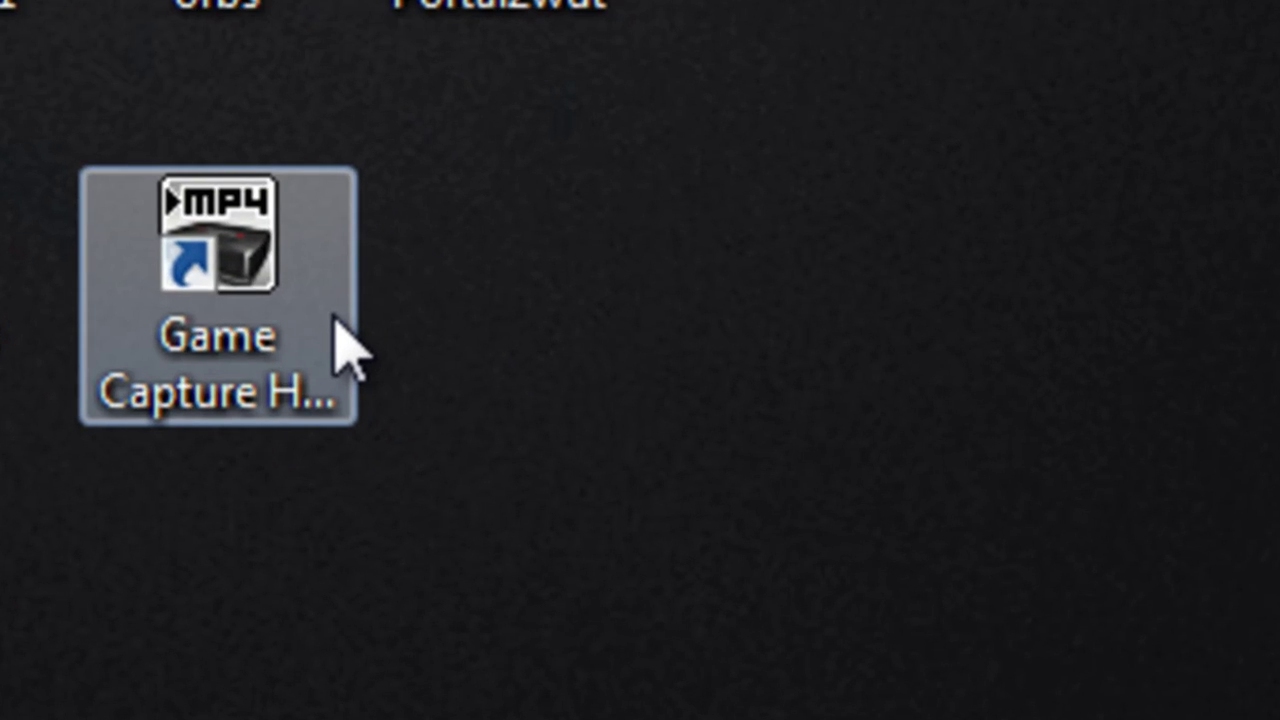
Launch MP4 Converter from the Game Capture HD MP4 Builder shortcut and open the source file picker
click(290, 294)
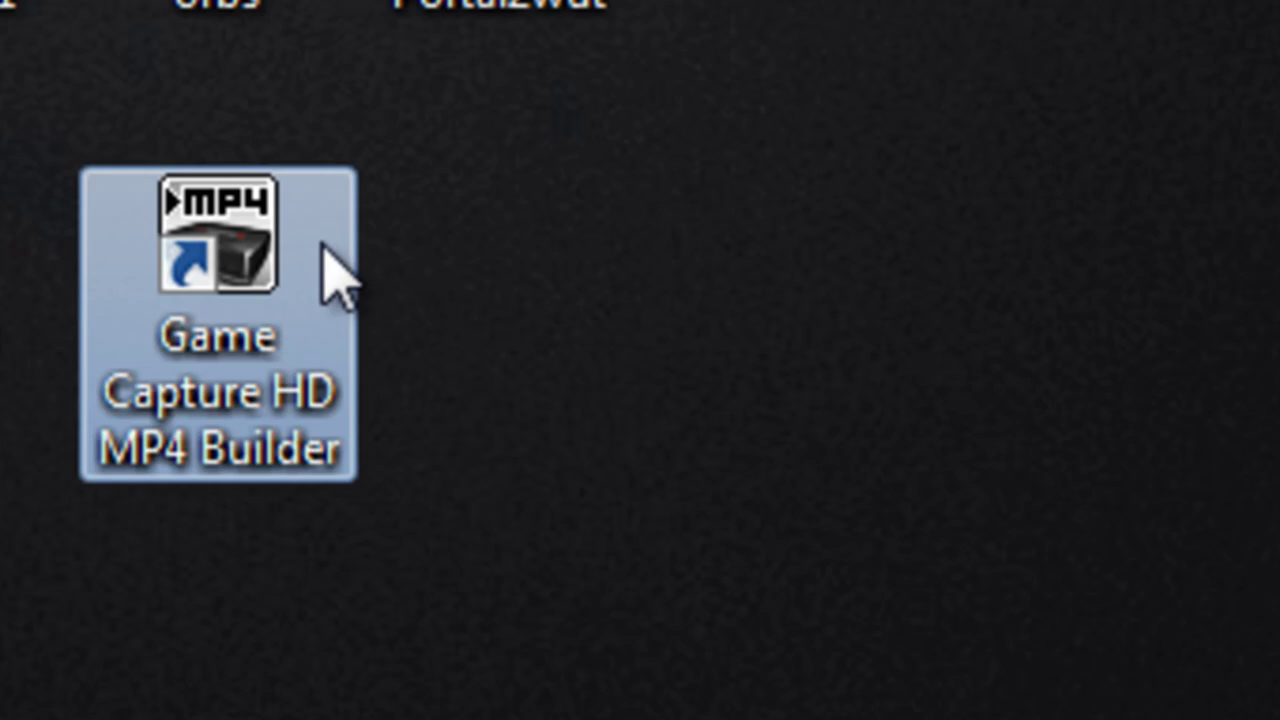
double_click(258, 252)
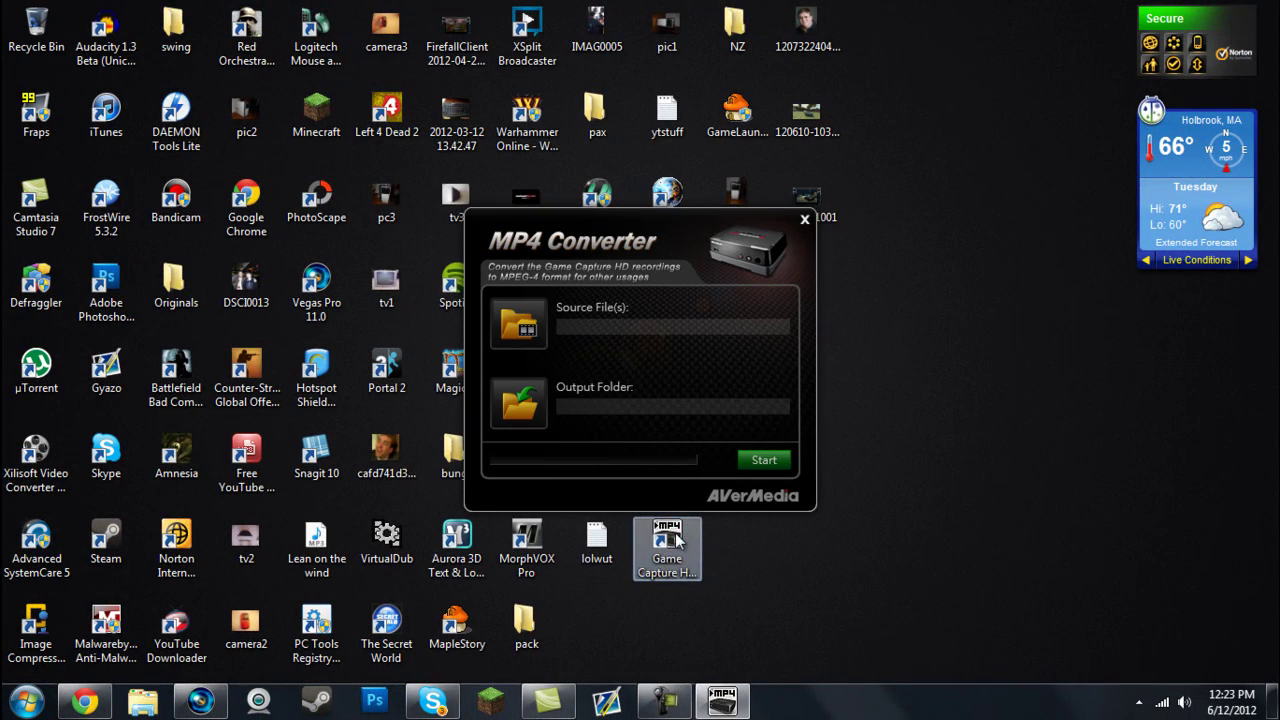
click(537, 331)
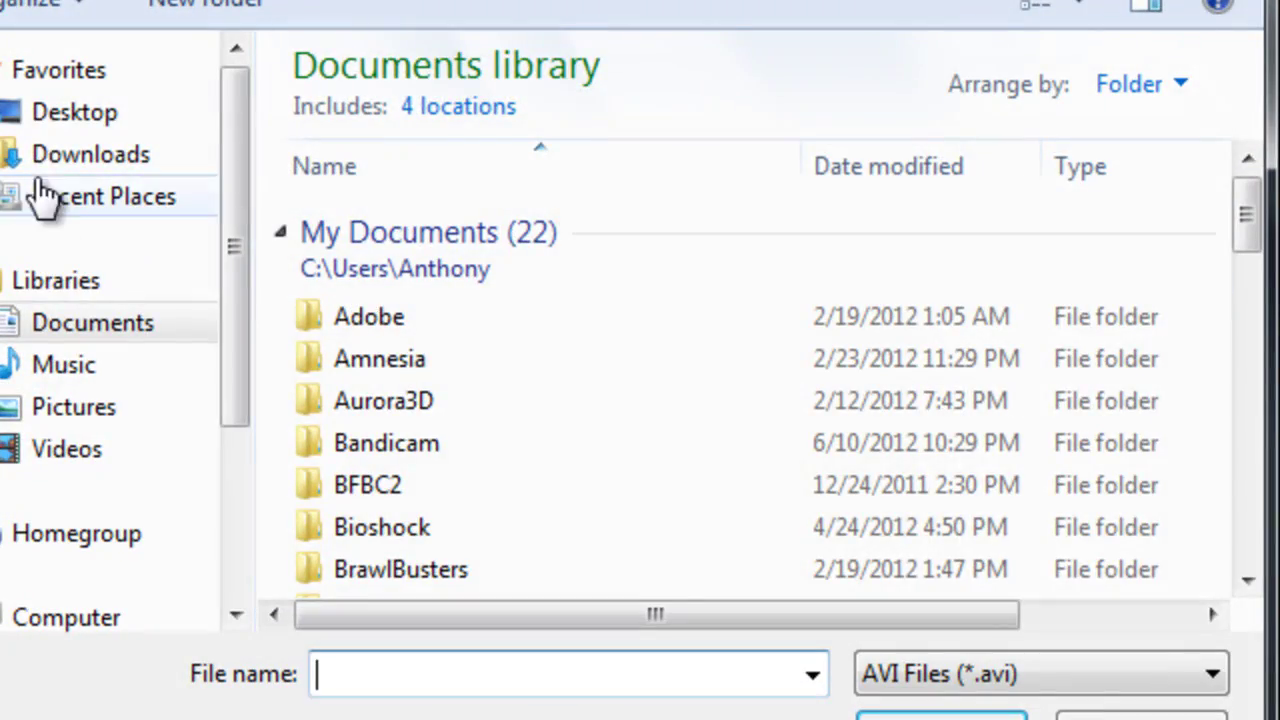
Load 120610-1001.avi from the Desktop as the source file
click(85, 112)
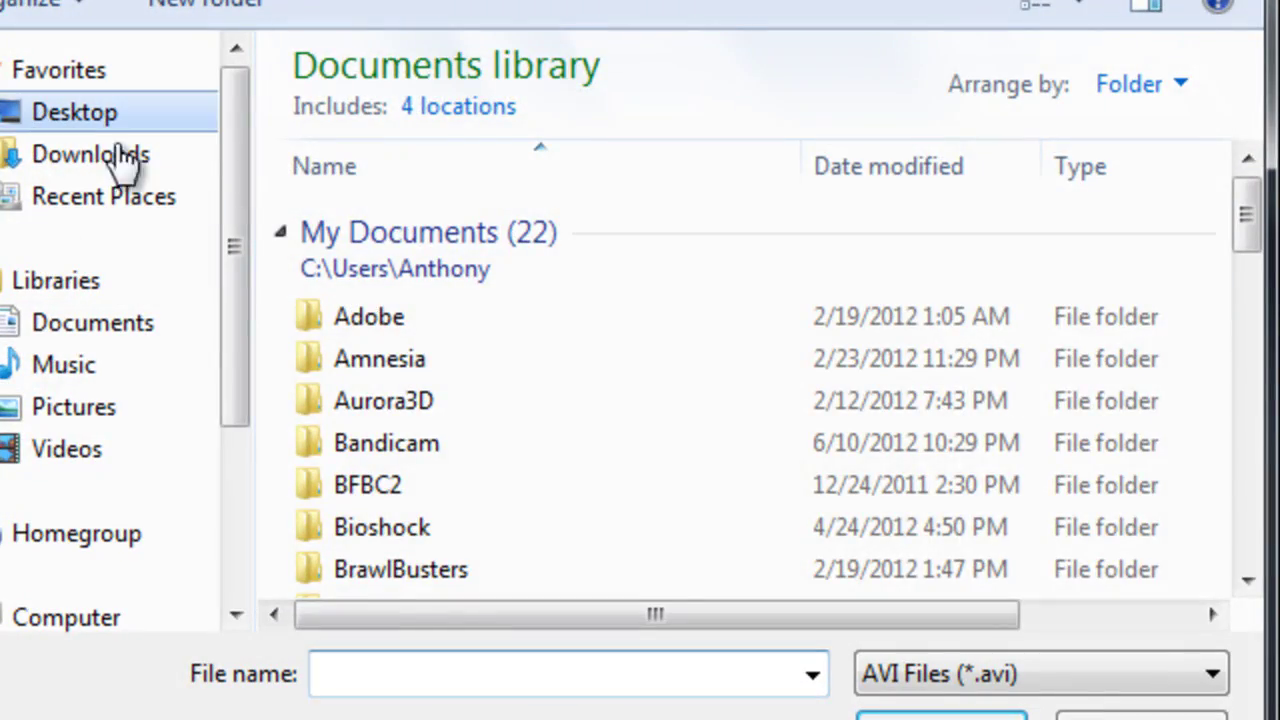
scroll(871, 343, down, 10)
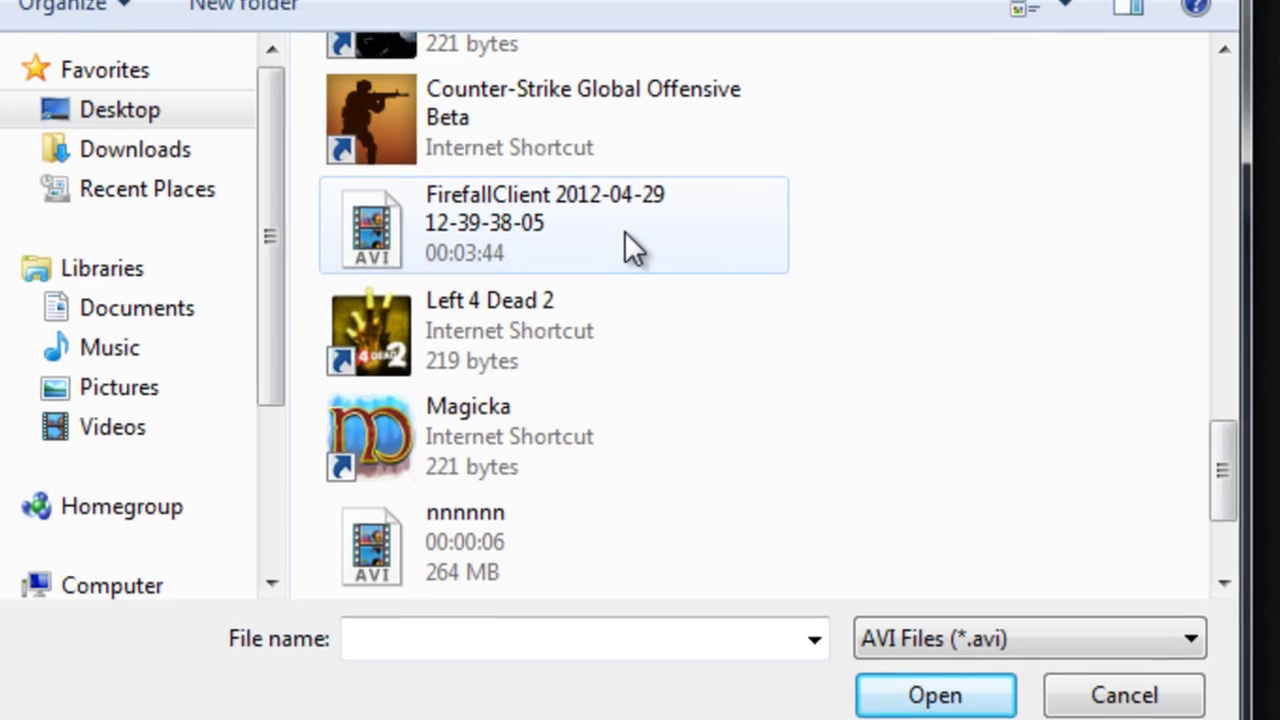
scroll(610, 232, up, 3)
double_click(645, 251)
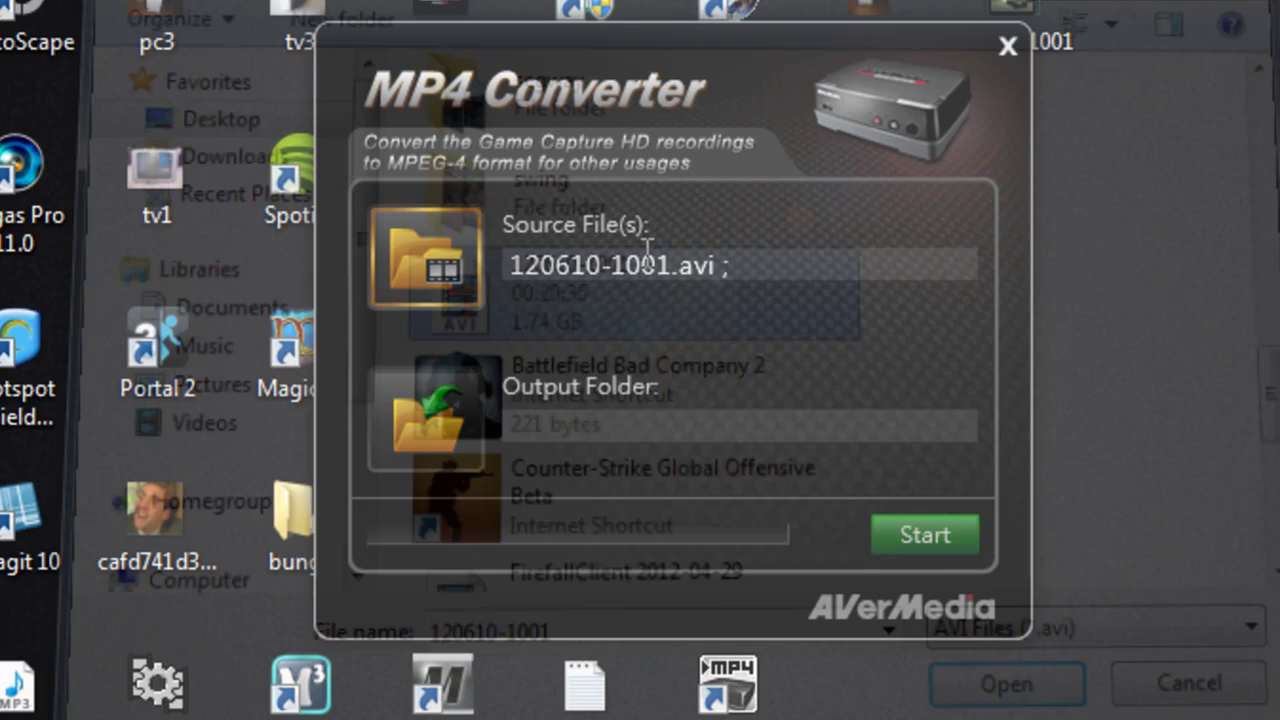
Set the output folder to My Videos > Recordings and start the MP4 conversion
click(378, 418)
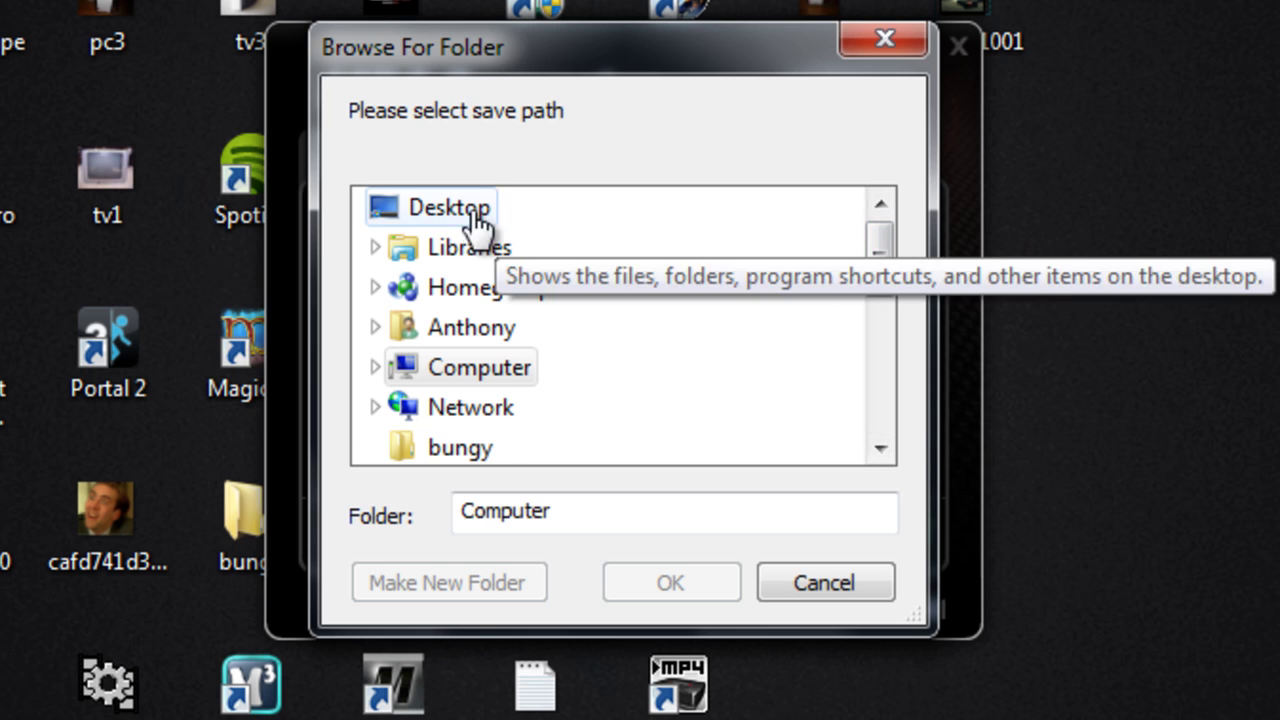
click(379, 330)
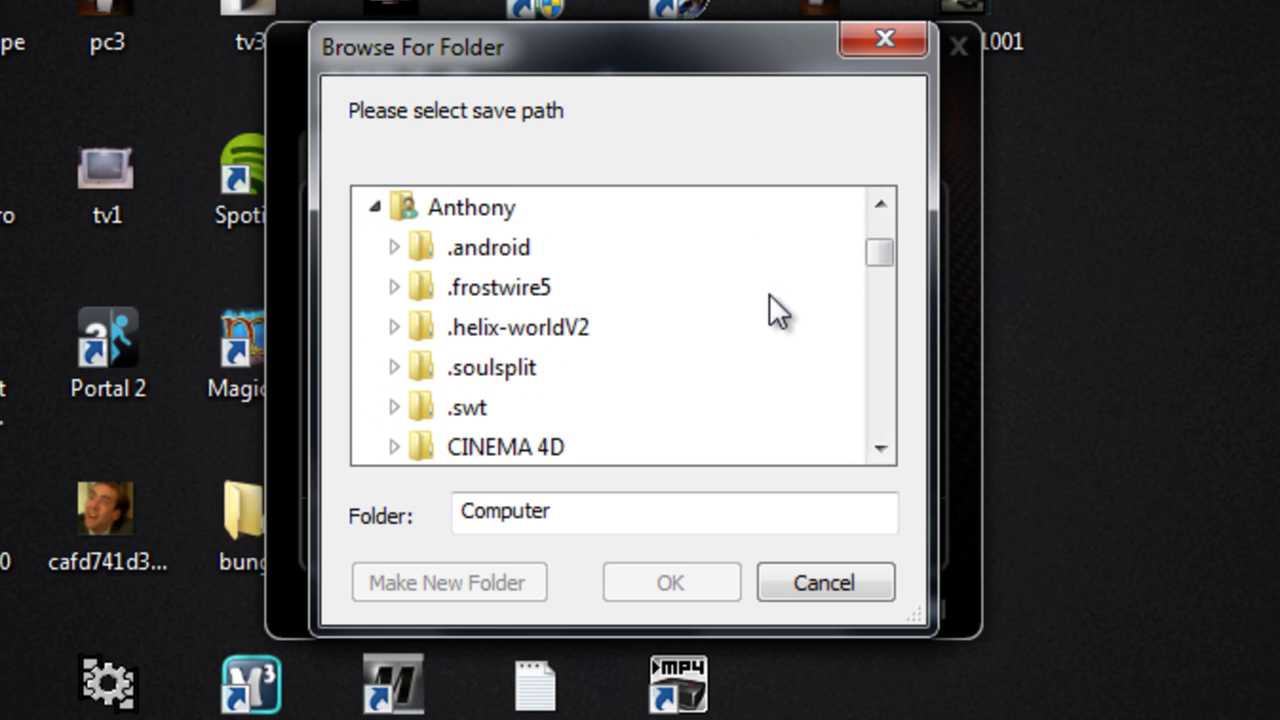
drag(879, 248, 874, 358)
click(395, 247)
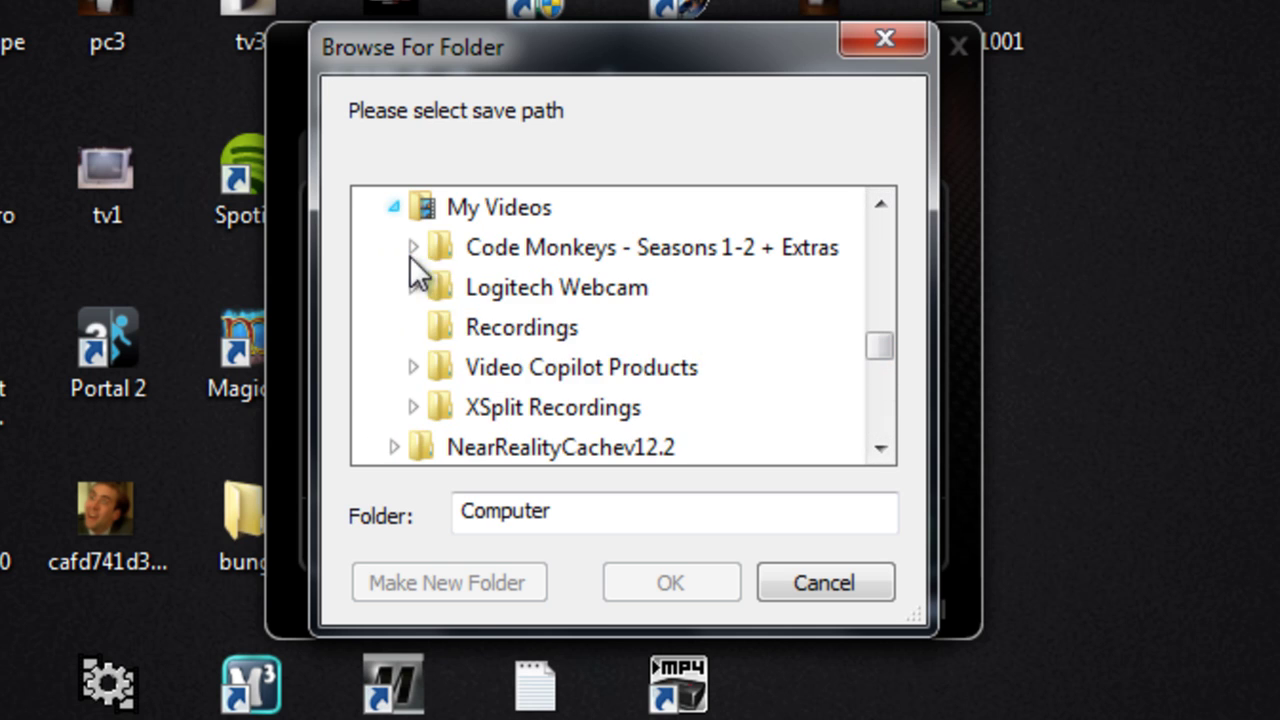
click(470, 330)
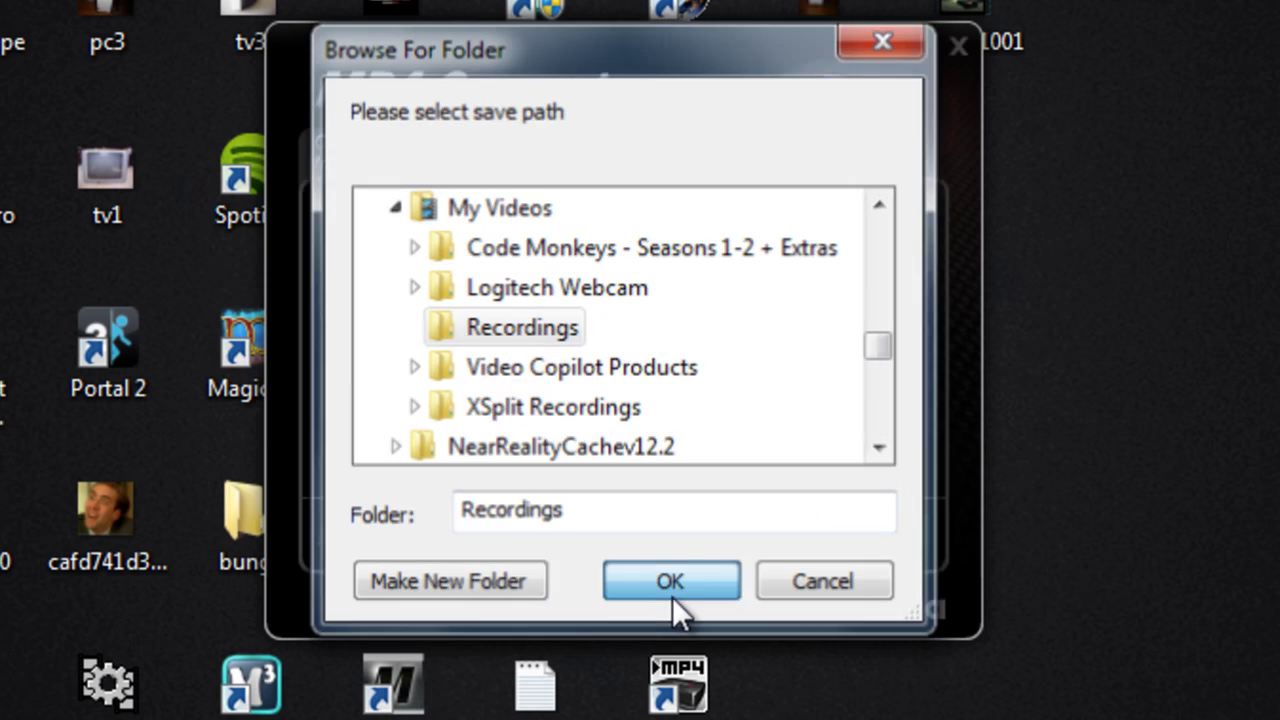
click(672, 596)
click(864, 528)
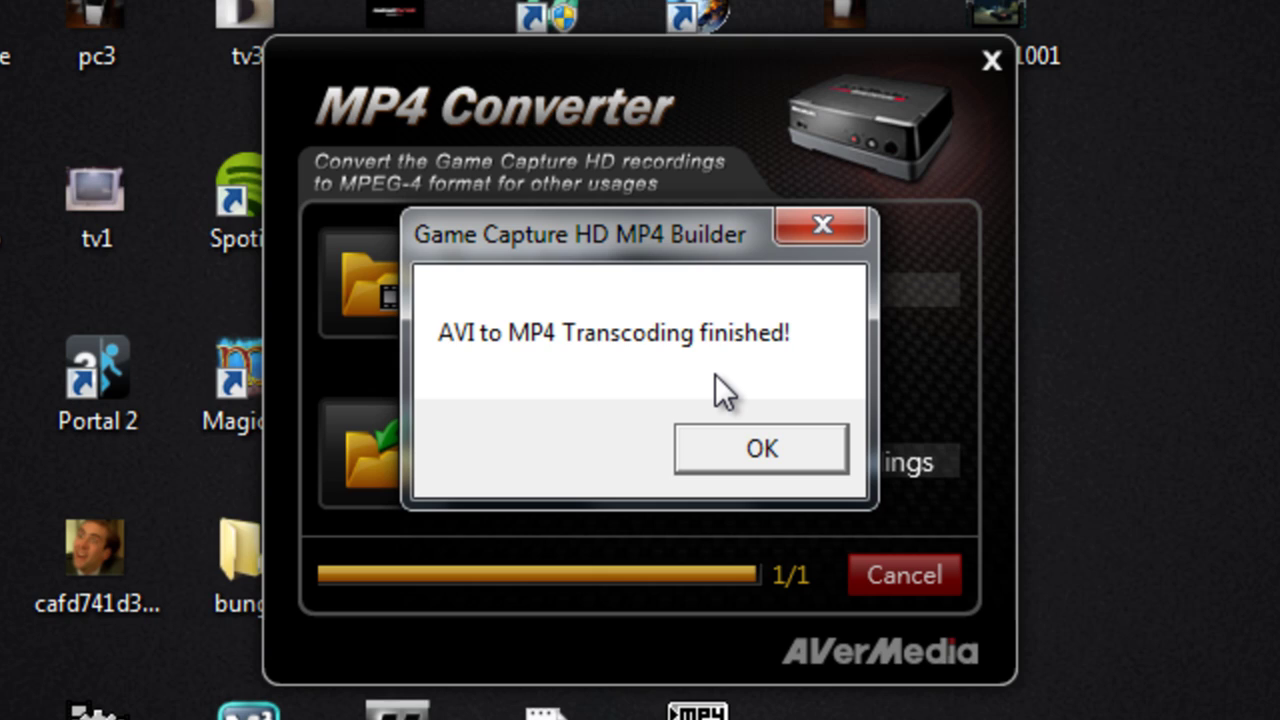
click(737, 455)
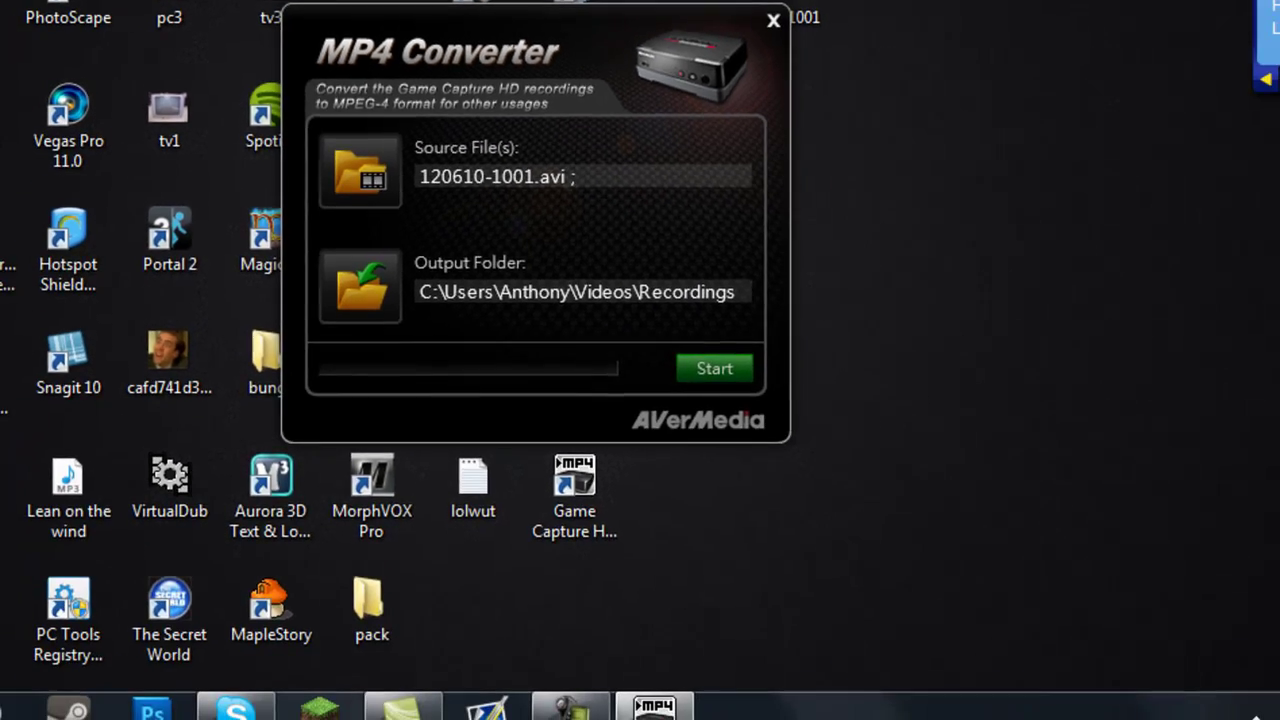
click(400, 706)
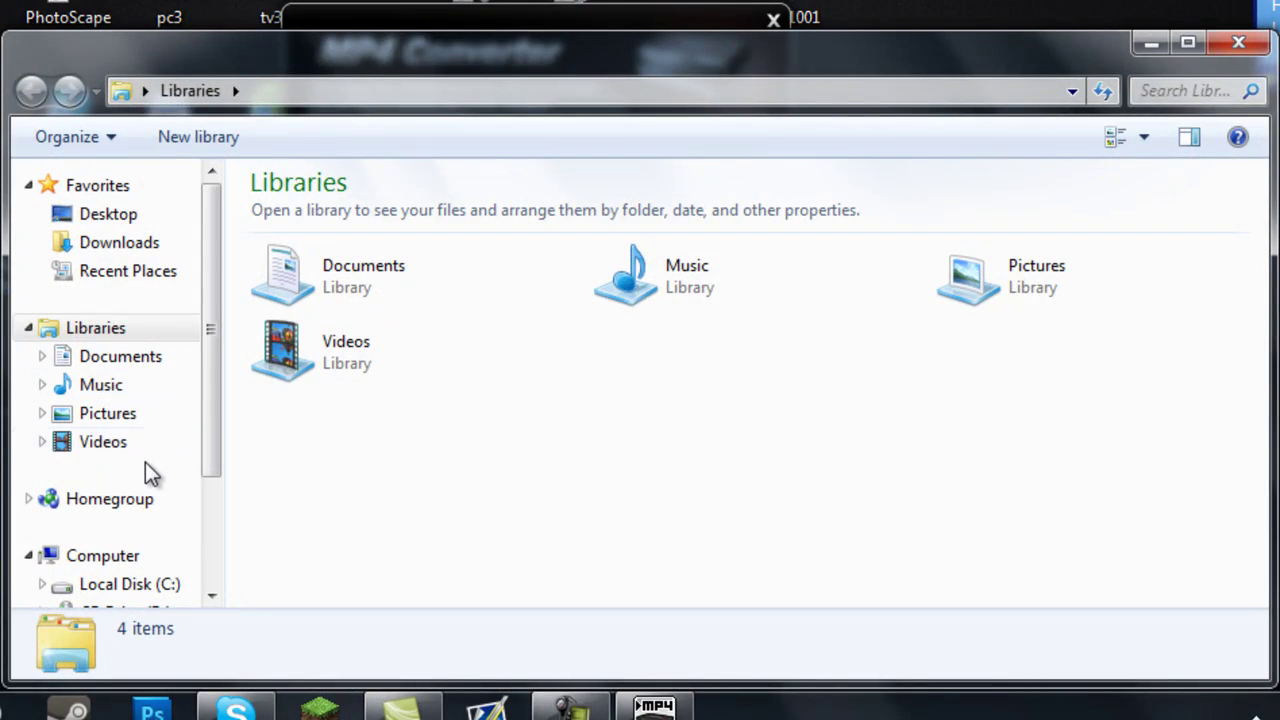
click(103, 441)
double_click(596, 330)
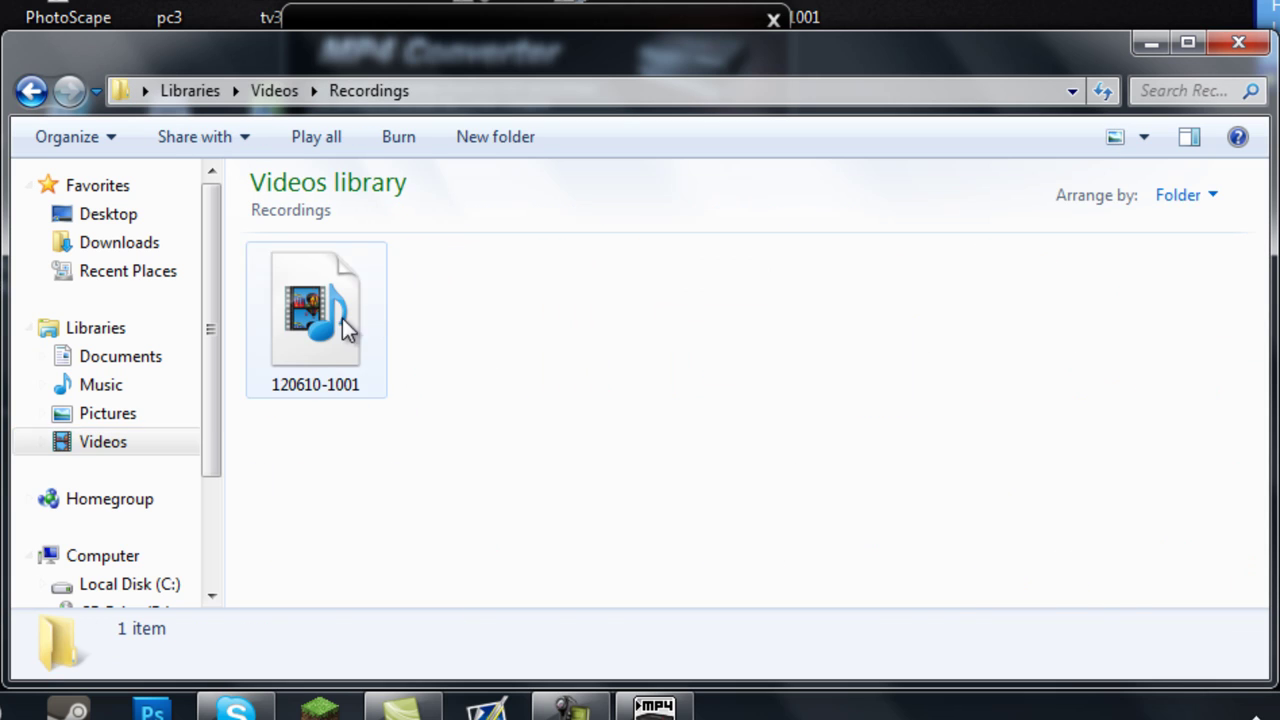
click(312, 317)
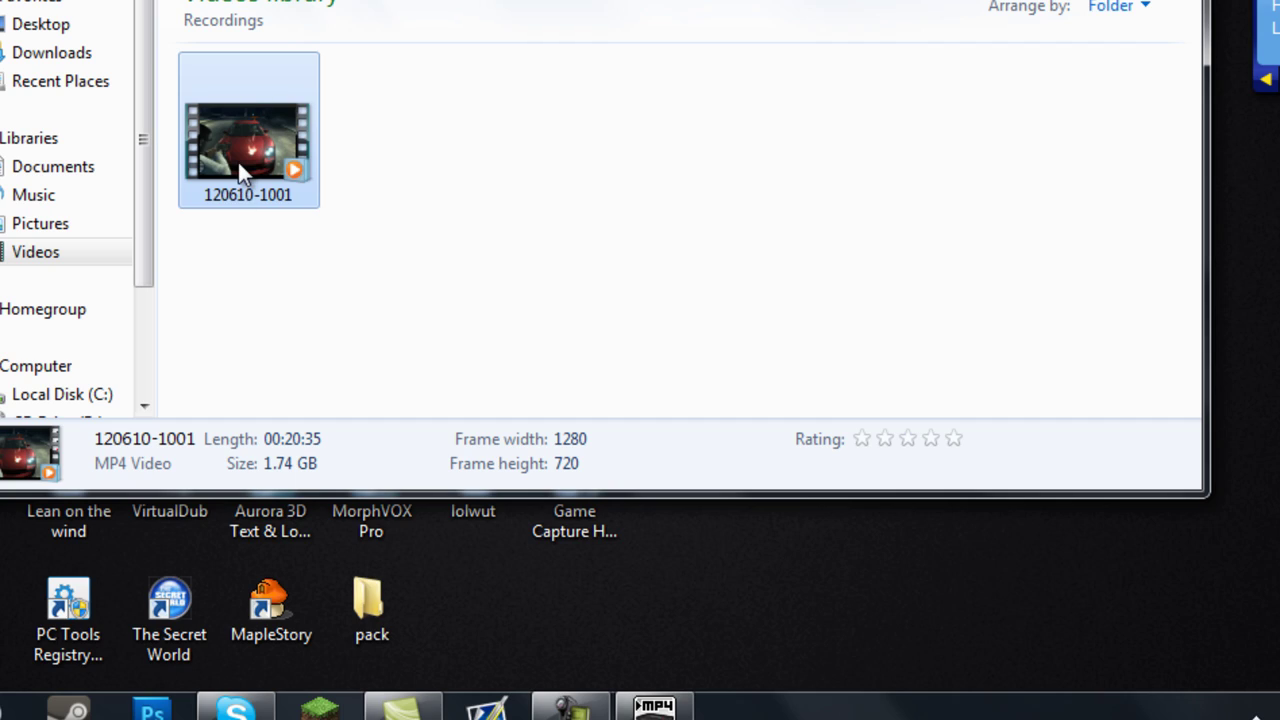
right_click(238, 162)
click(320, 48)
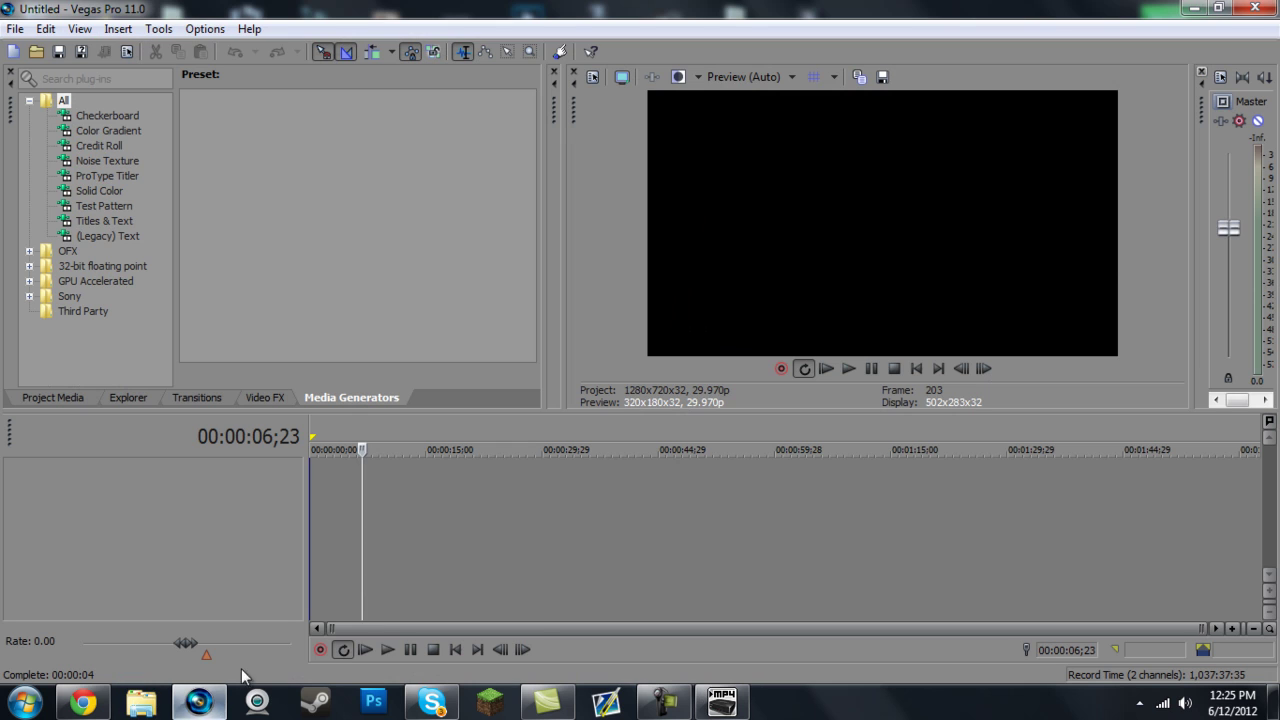
Close MP4 Converter and add 120610-1001.mp4 from Videos > Recordings to the Vegas timeline
click(722, 702)
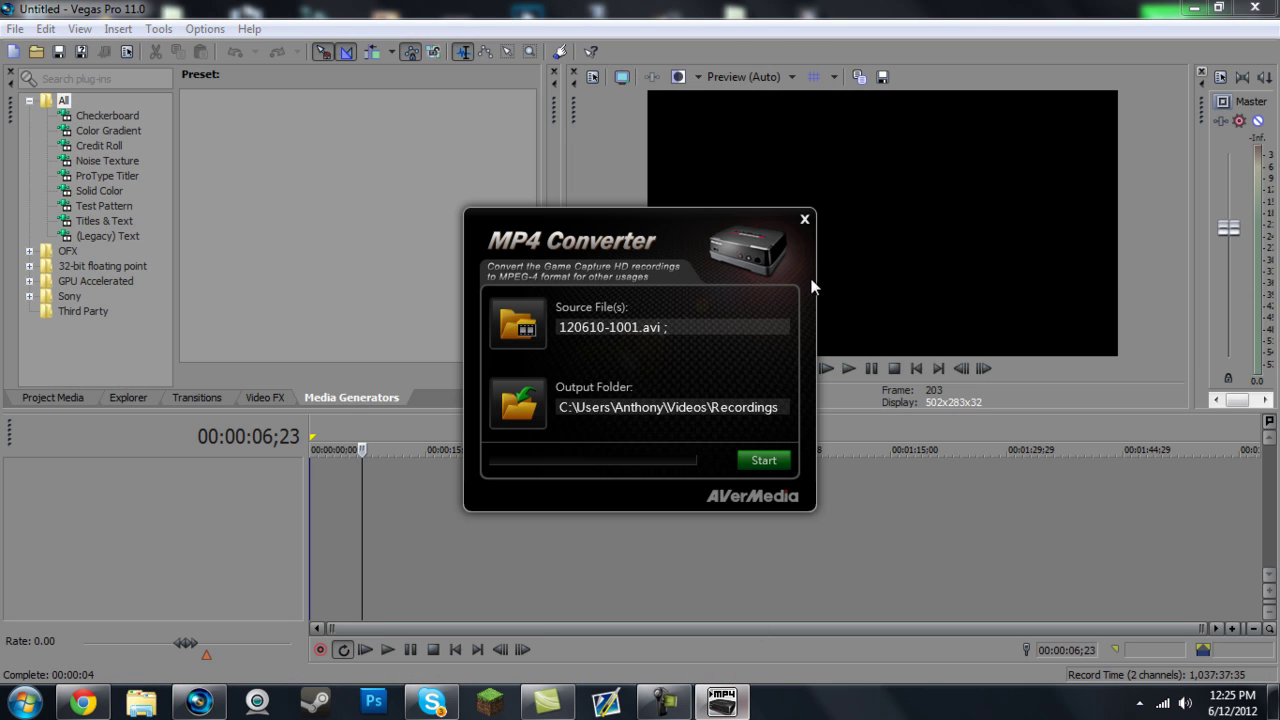
click(806, 221)
click(36, 51)
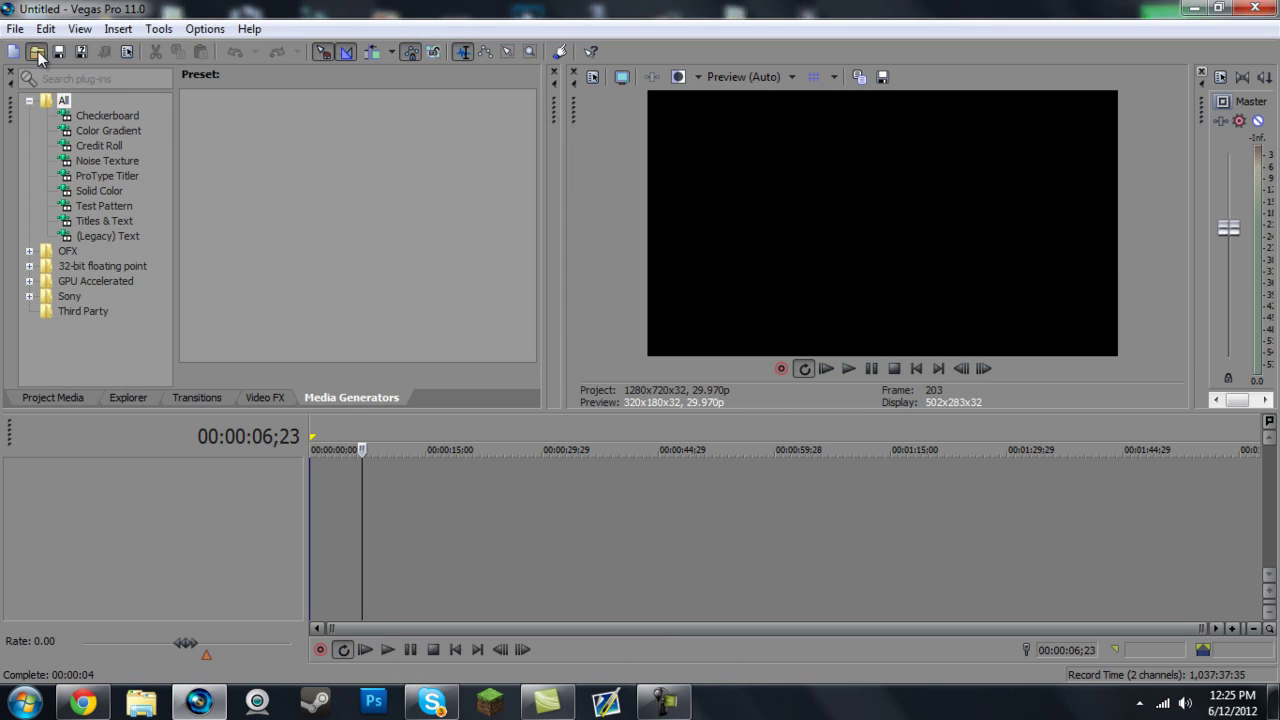
click(448, 238)
double_click(708, 178)
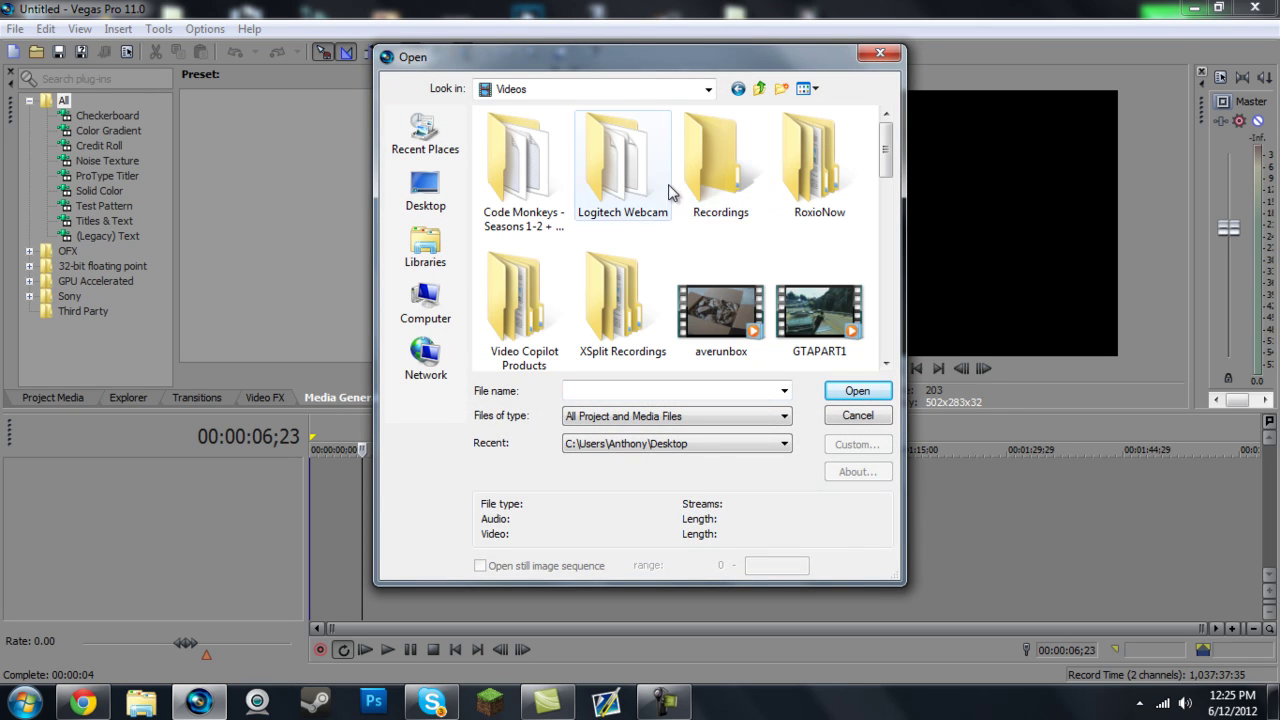
double_click(700, 175)
double_click(530, 183)
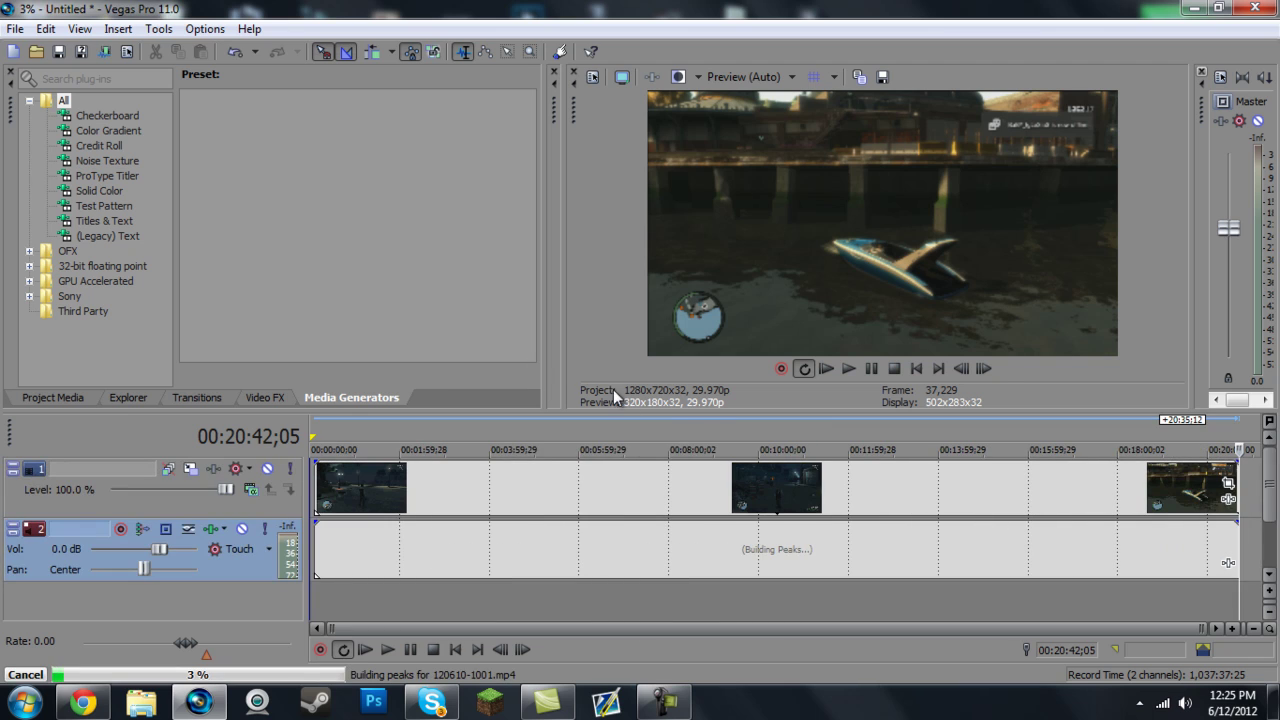
click(713, 483)
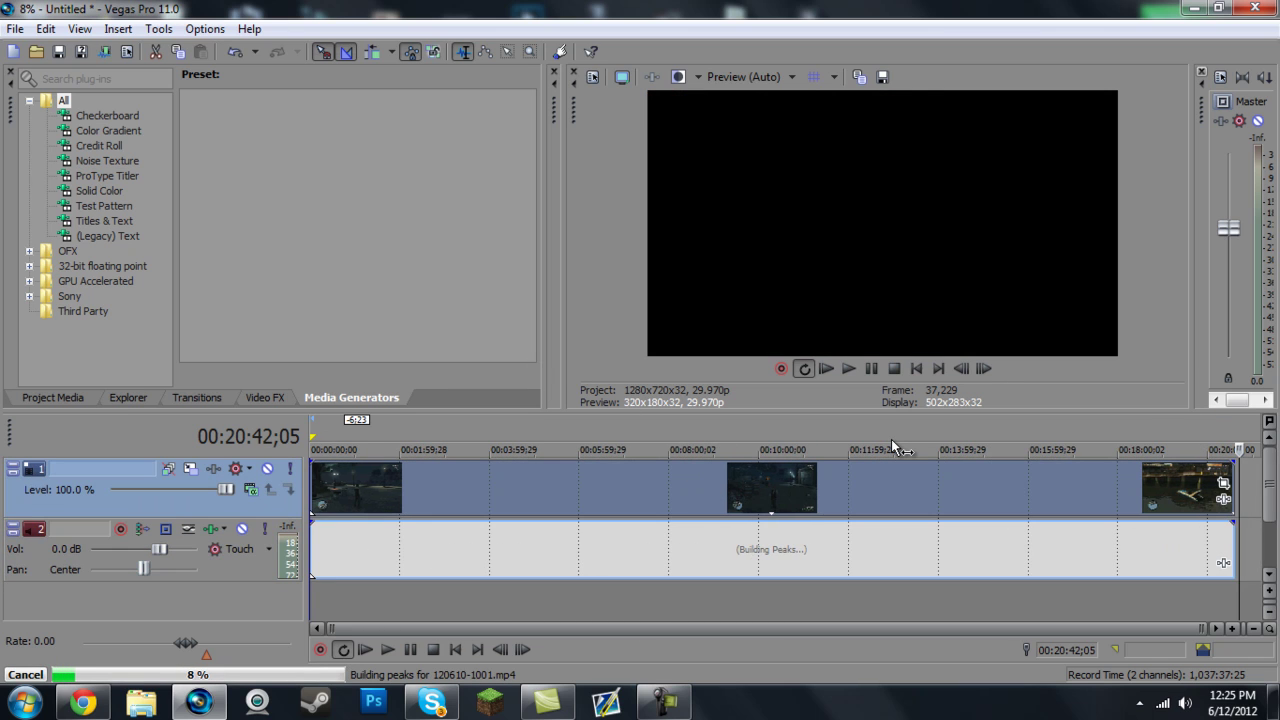
Scrub through the clip at points from about 1:15 to 15:35, ending near the start
click(430, 428)
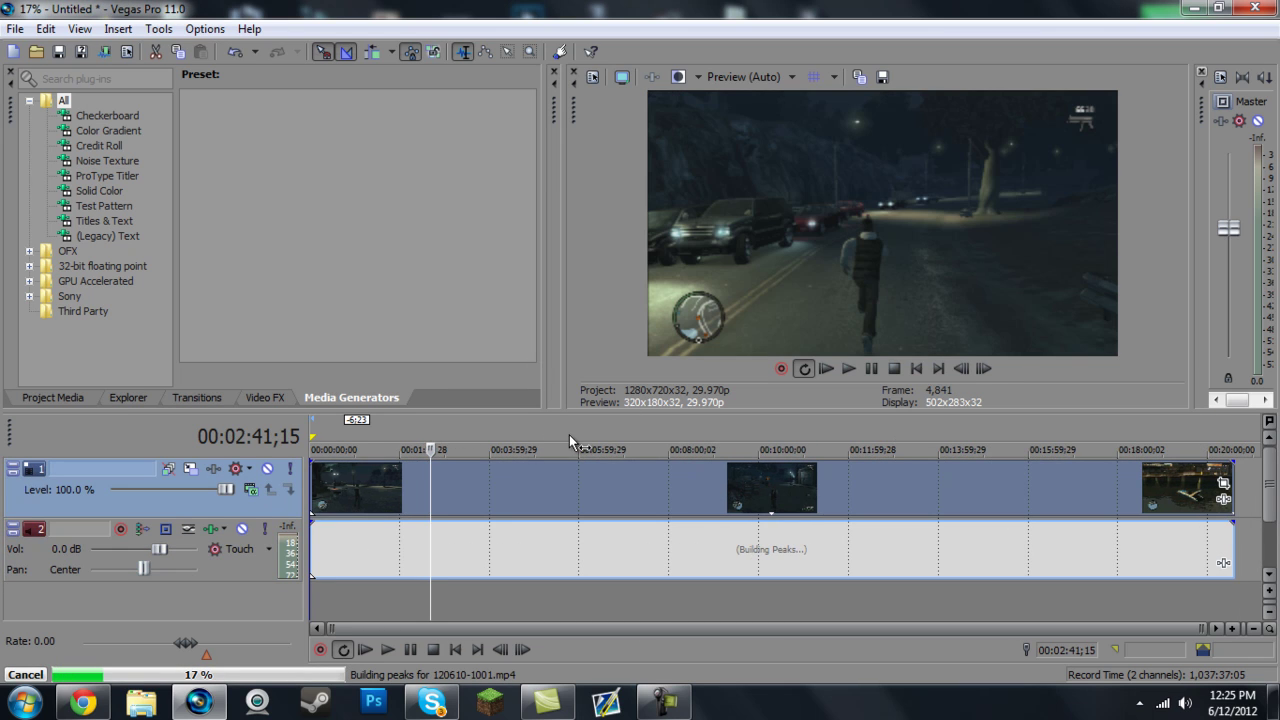
click(568, 424)
click(655, 418)
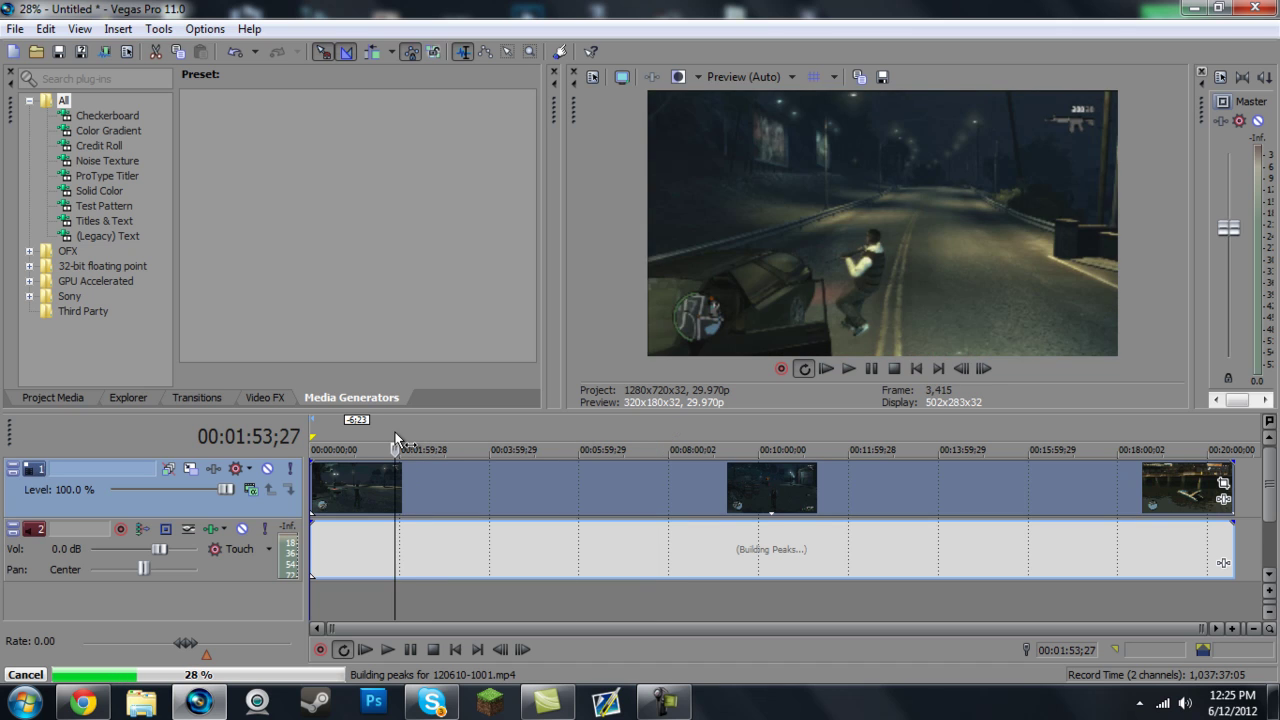
click(792, 419)
click(952, 430)
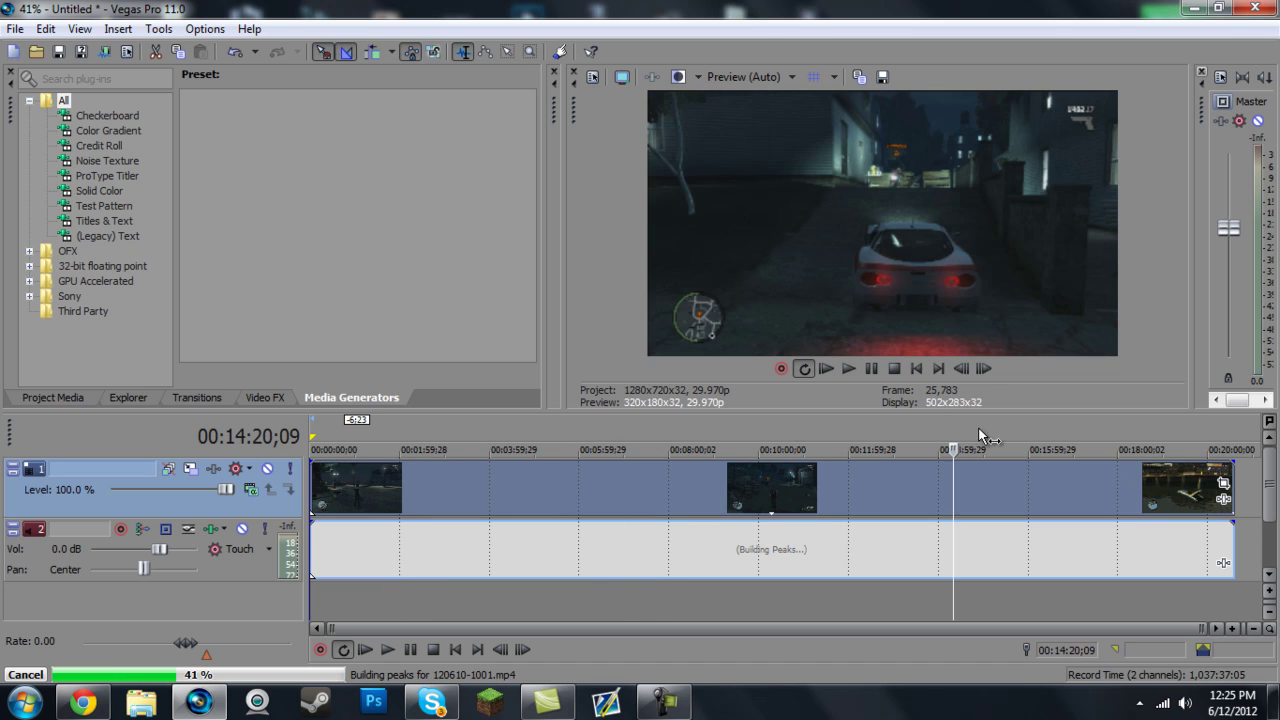
click(631, 426)
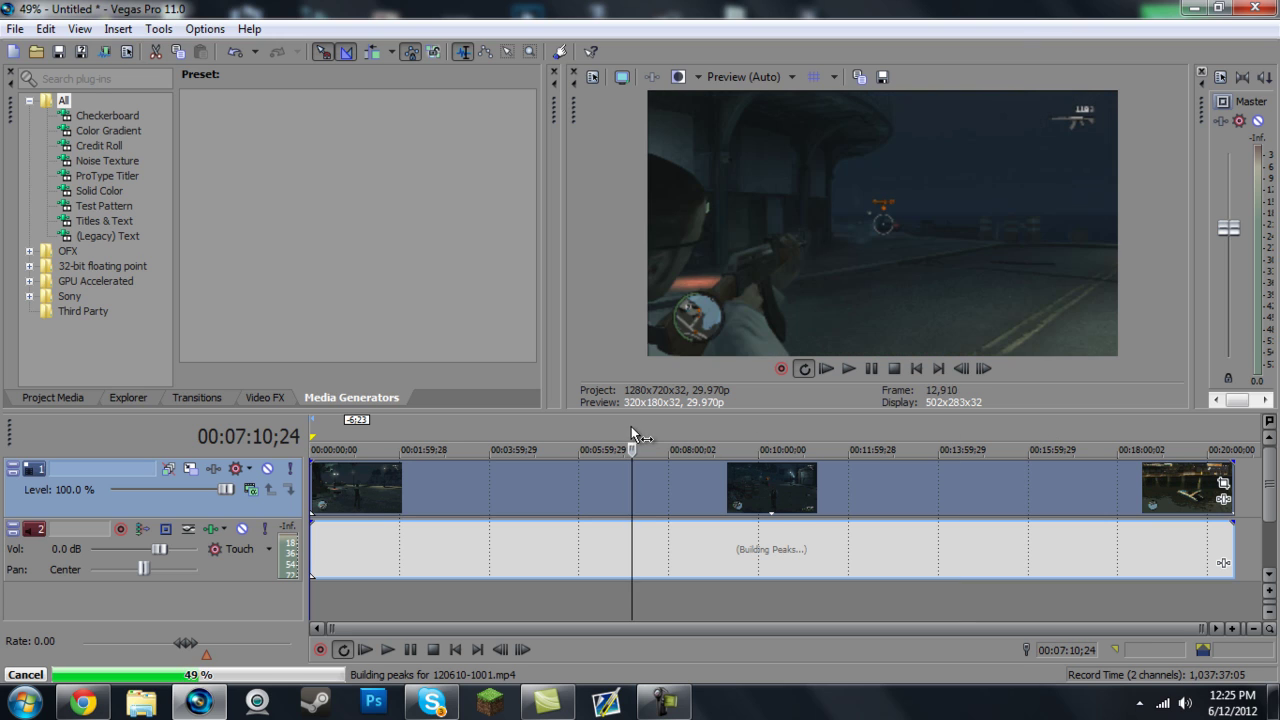
click(519, 433)
click(439, 440)
click(534, 431)
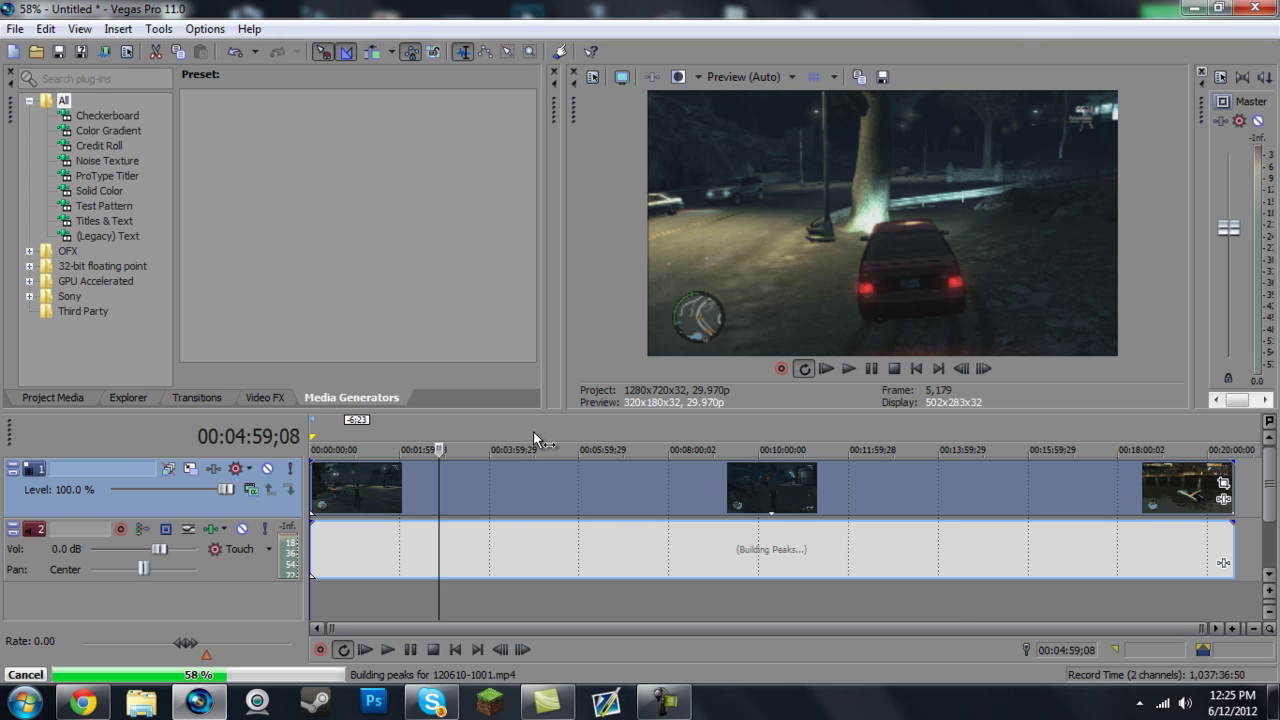
click(709, 424)
click(790, 418)
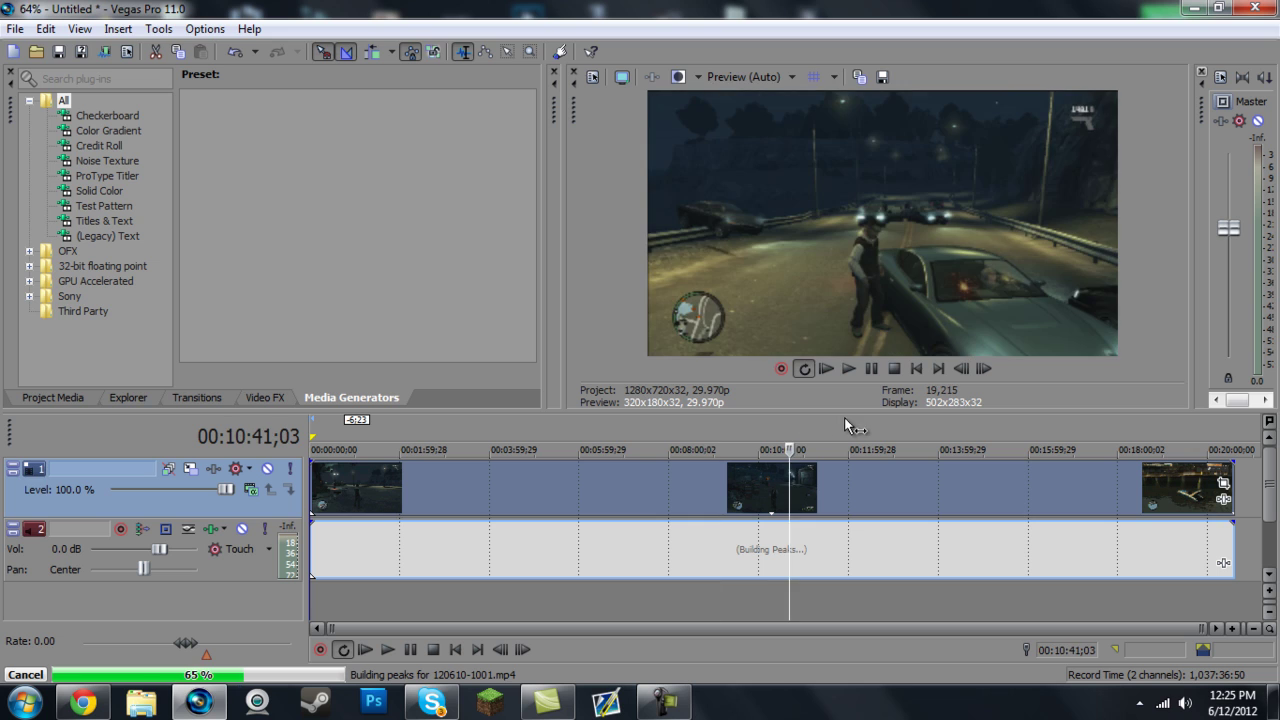
click(916, 418)
click(968, 417)
click(1007, 420)
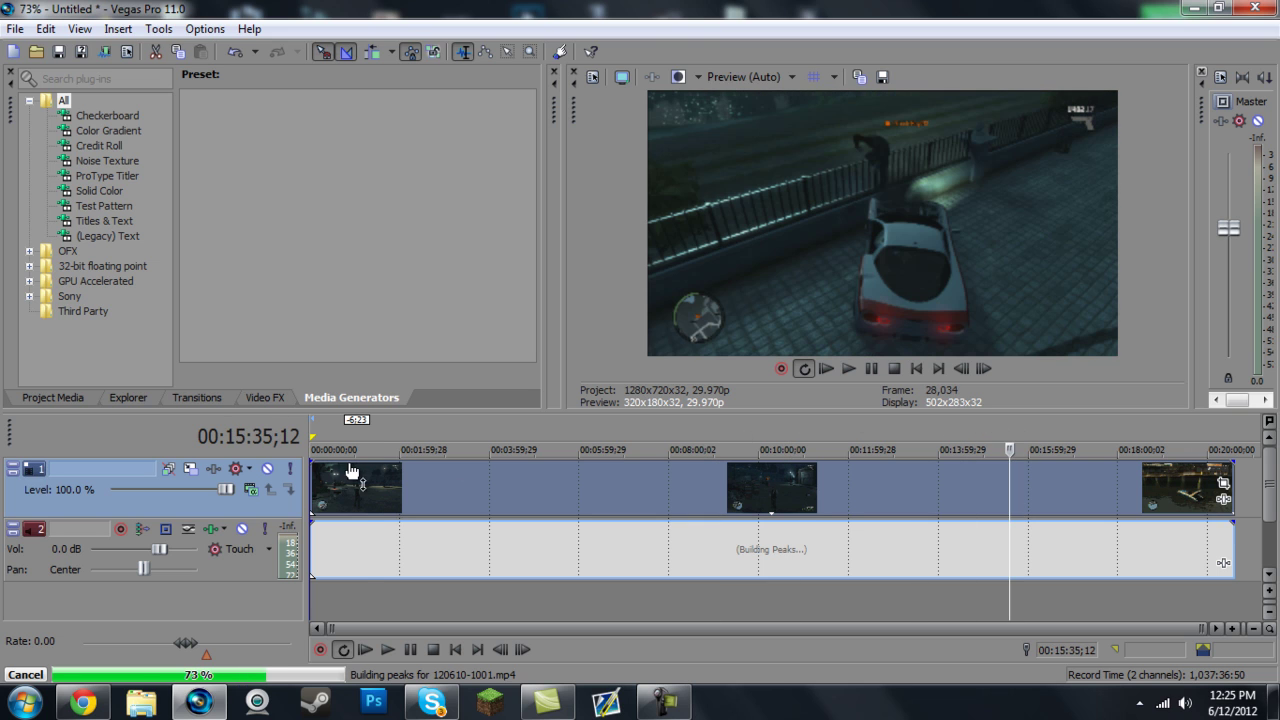
click(366, 432)
click(322, 436)
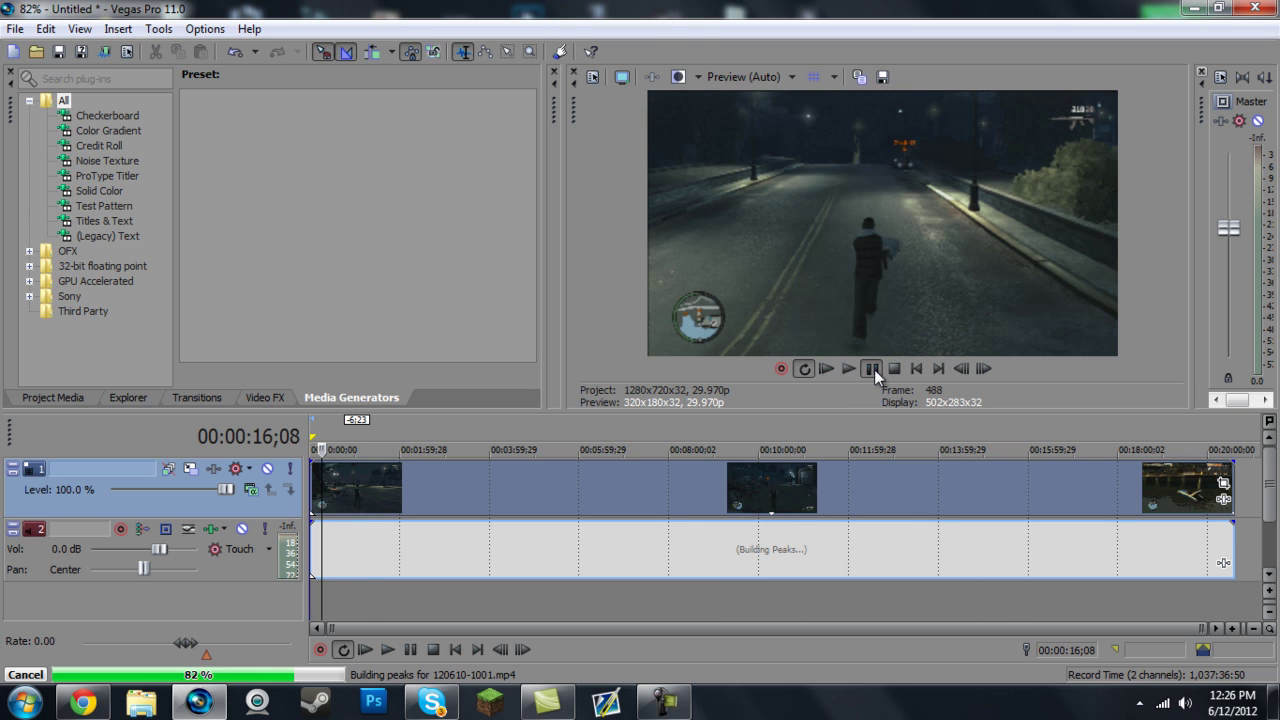
Play the clip briefly from near the start, stop it, and bring Vegas Pro back up
click(874, 369)
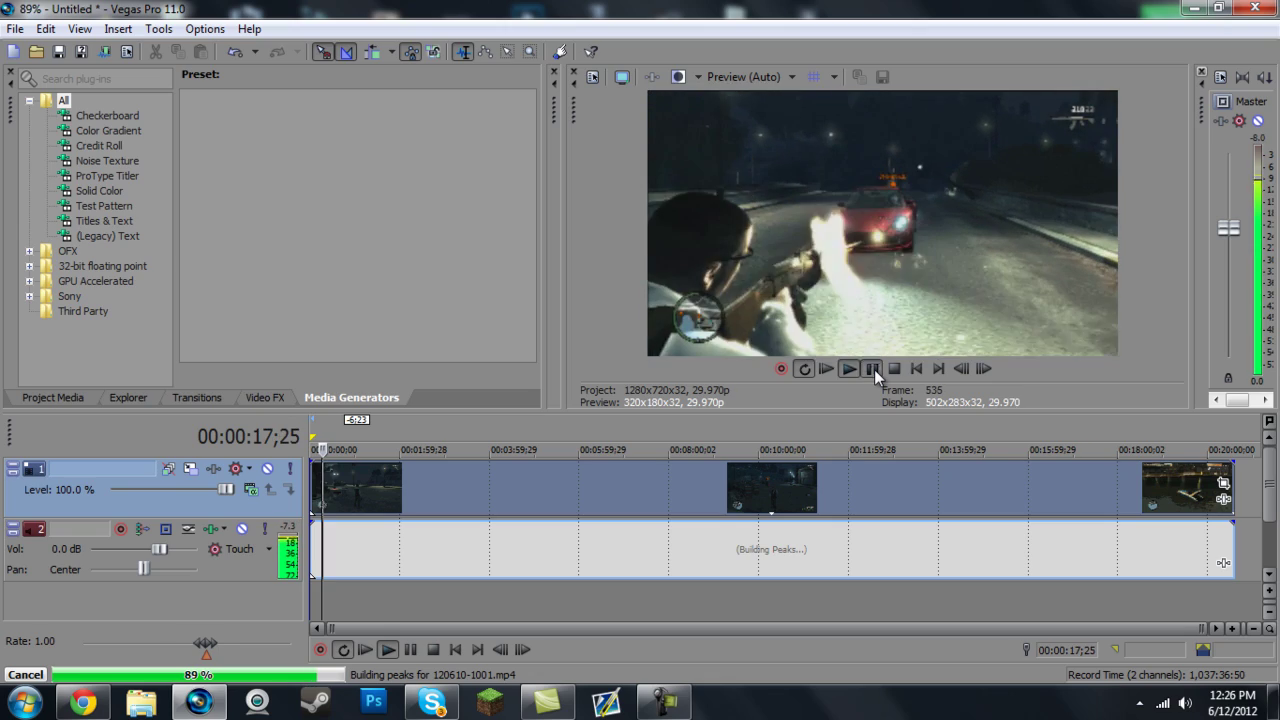
click(872, 368)
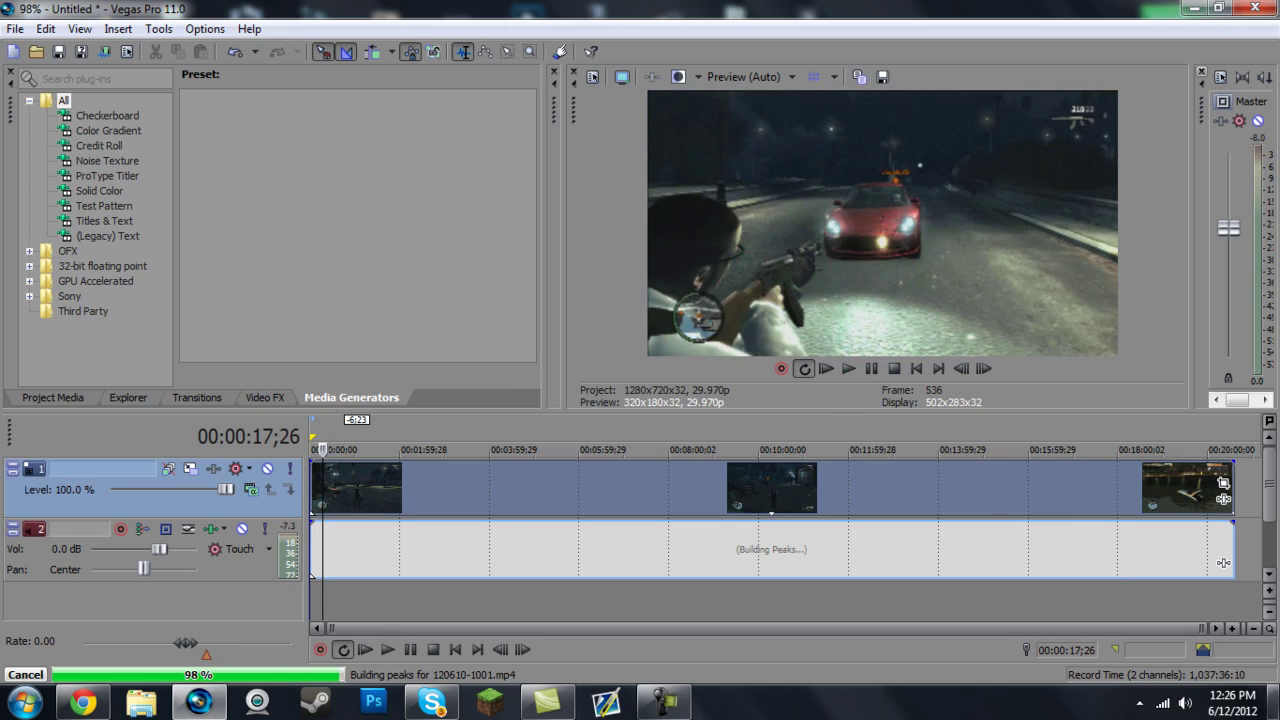
click(1274, 705)
click(663, 703)
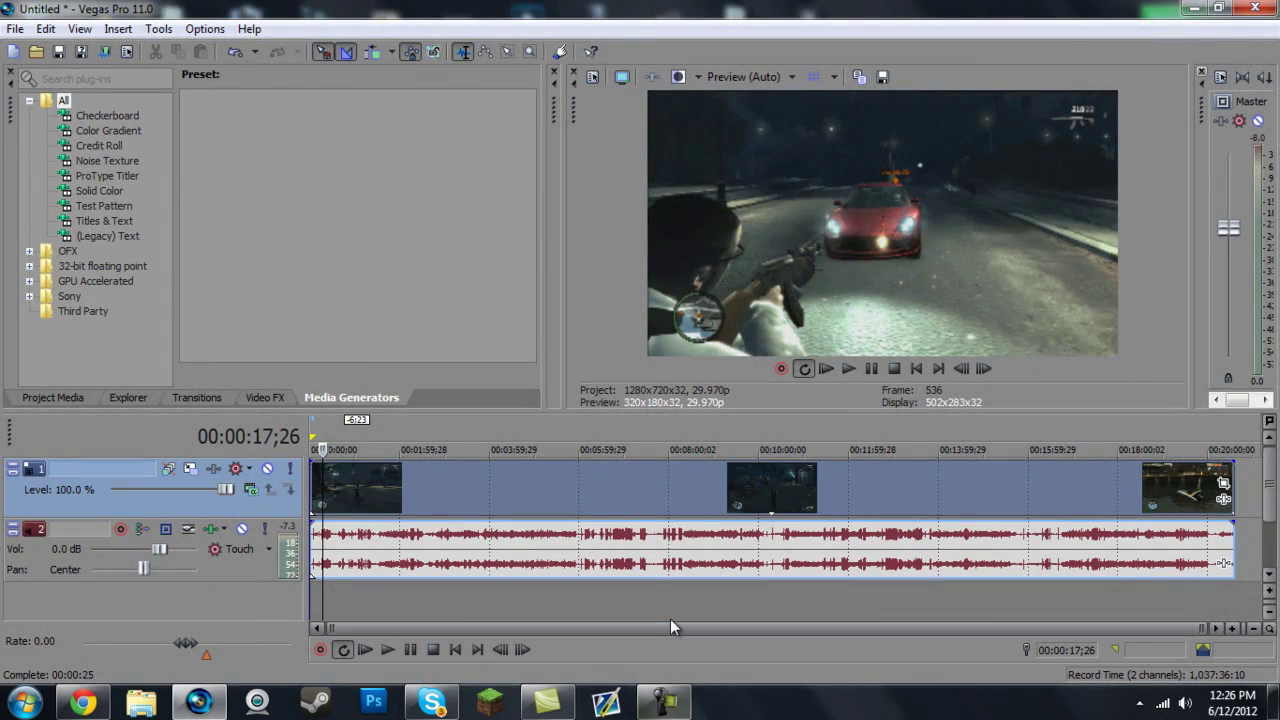